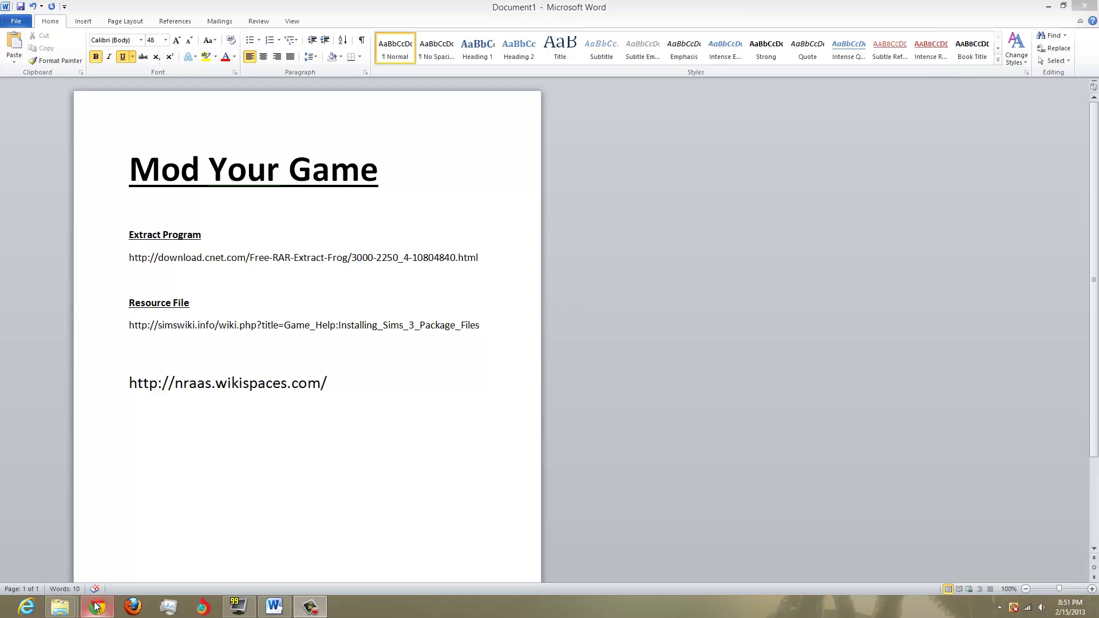
- Bring the CNET Free RAR Extract Frog page forward, then return to the 'Mod Your Game' Word document
mouse_move(93, 611)
click(97, 606)
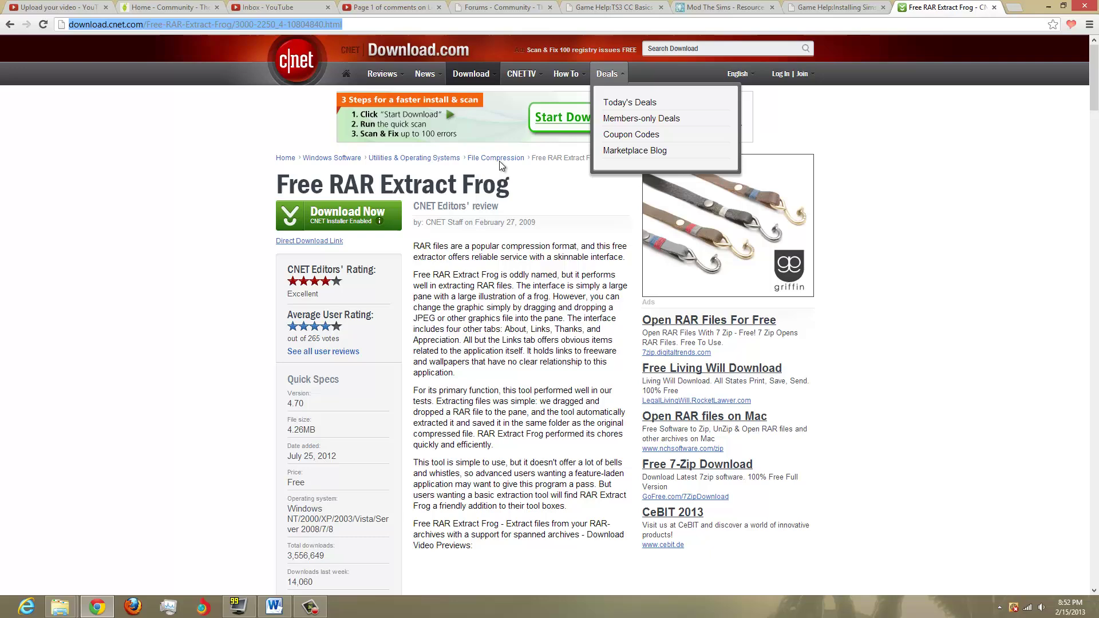
click(274, 607)
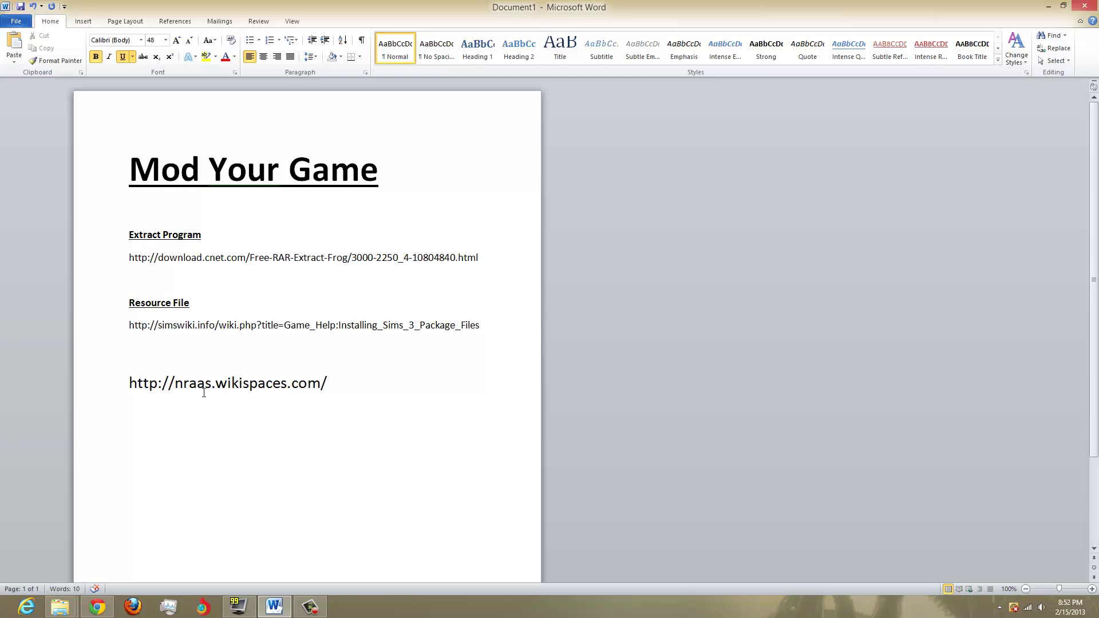
- Go through the Mod The Sims and TS3 CC Basics tabs to the Installing Sims 3 Package Files guide
click(98, 608)
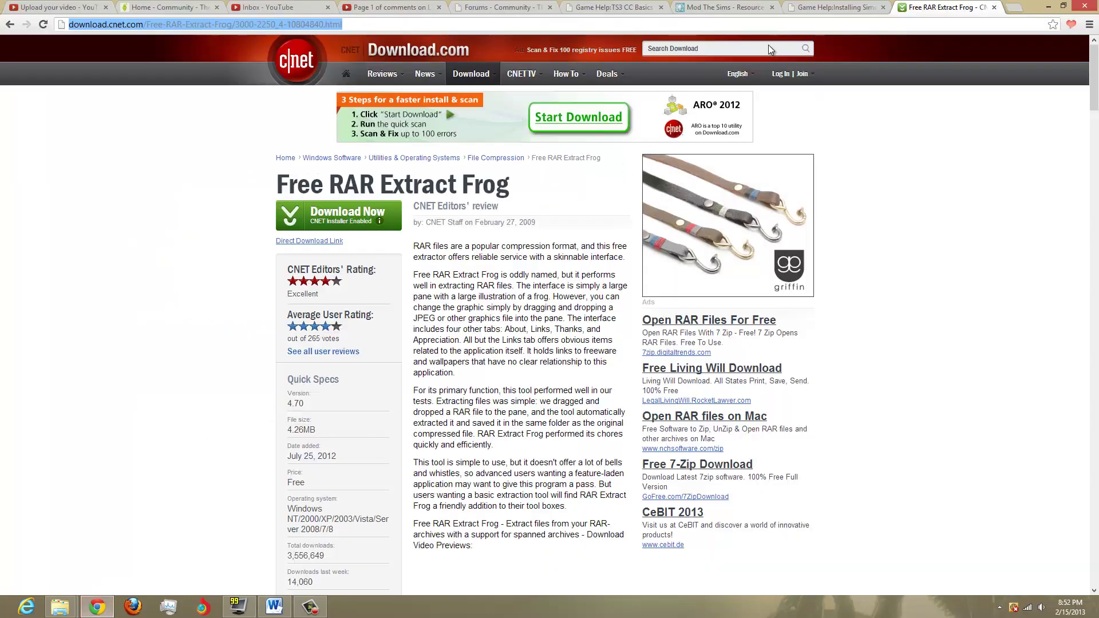
click(746, 10)
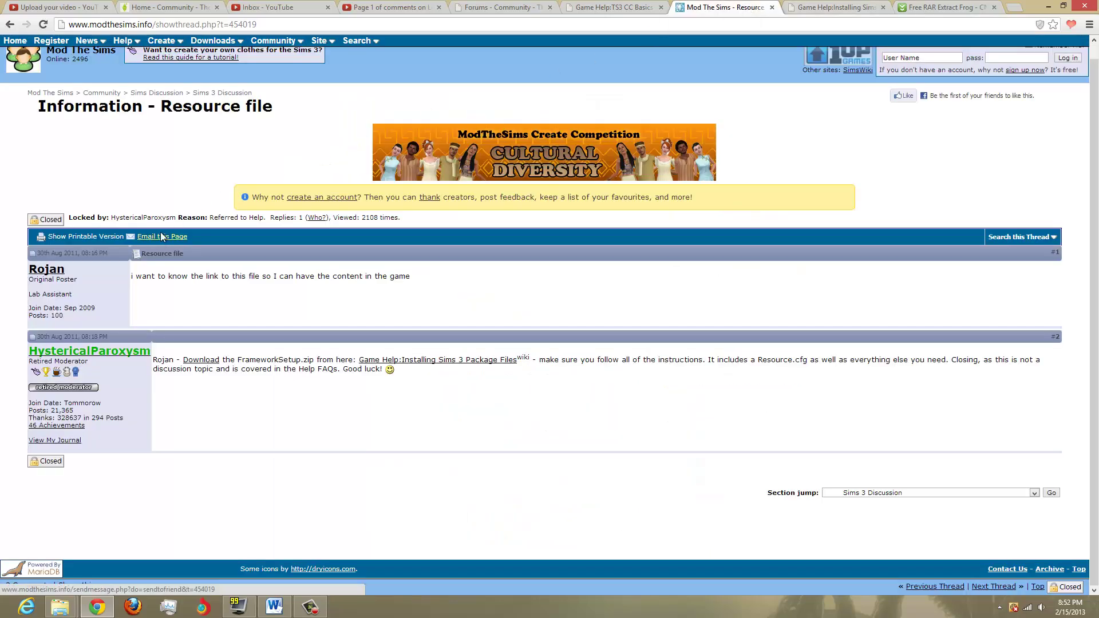
click(615, 10)
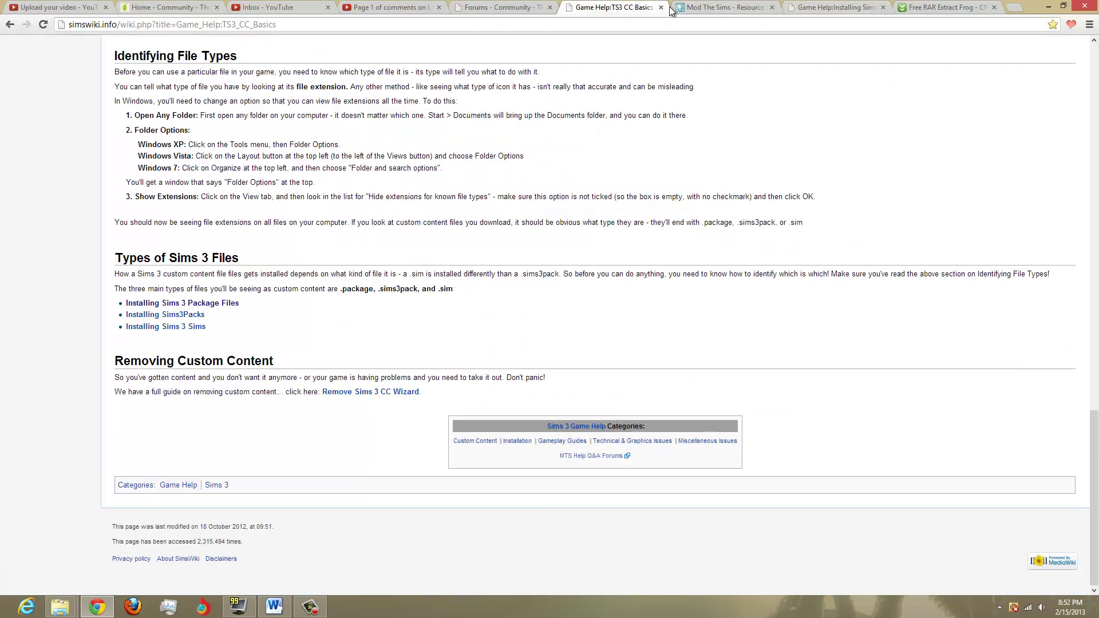
click(822, 10)
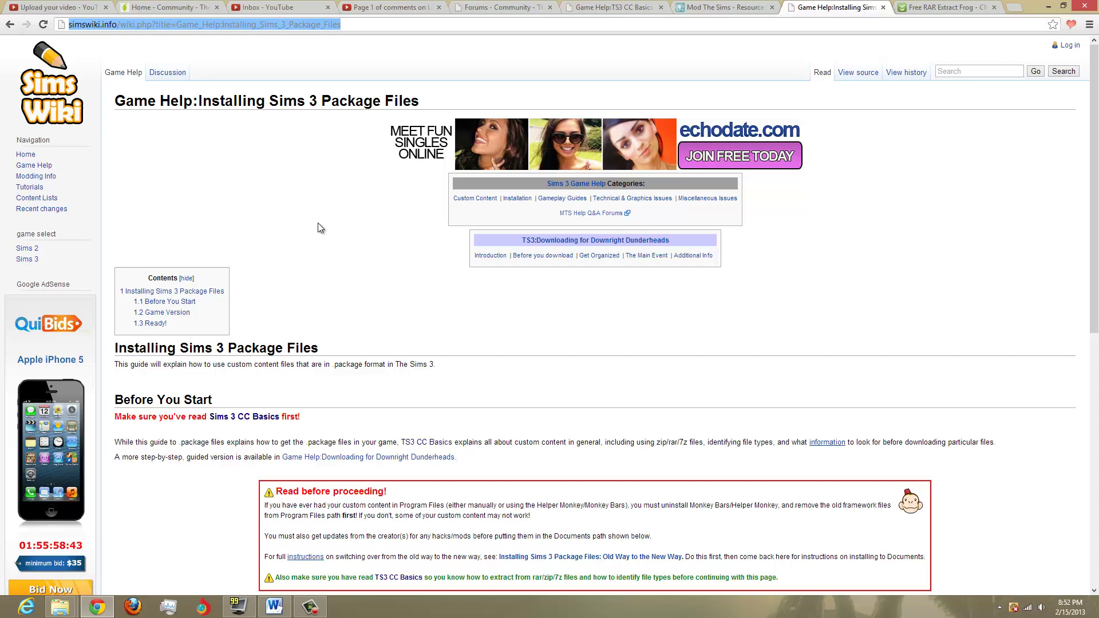
scroll(318, 222, down, 2)
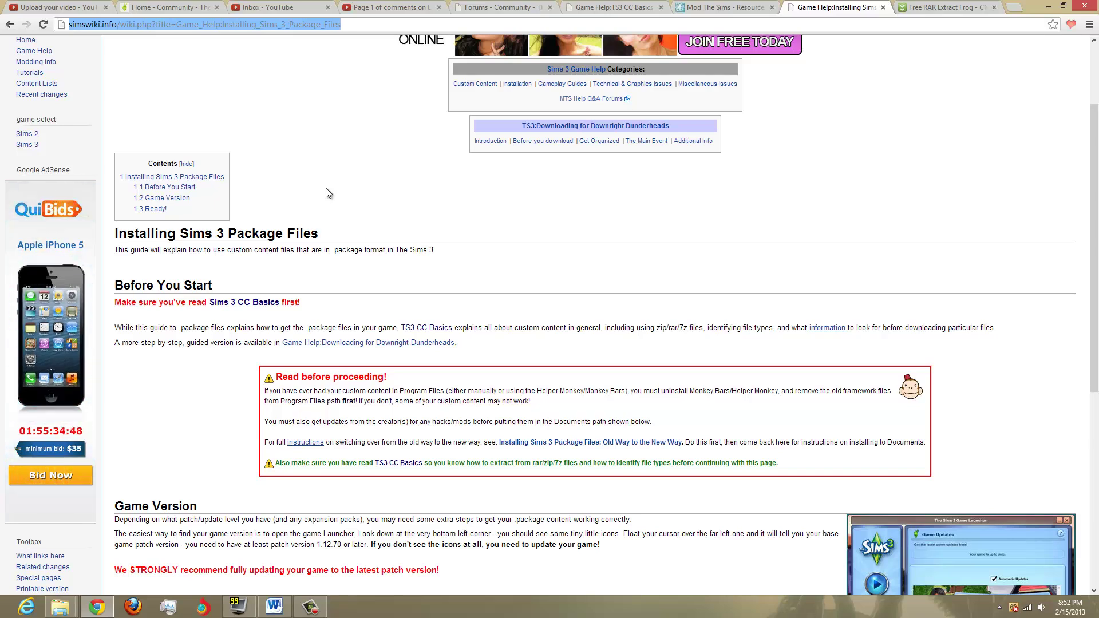
scroll(475, 229, down, 3)
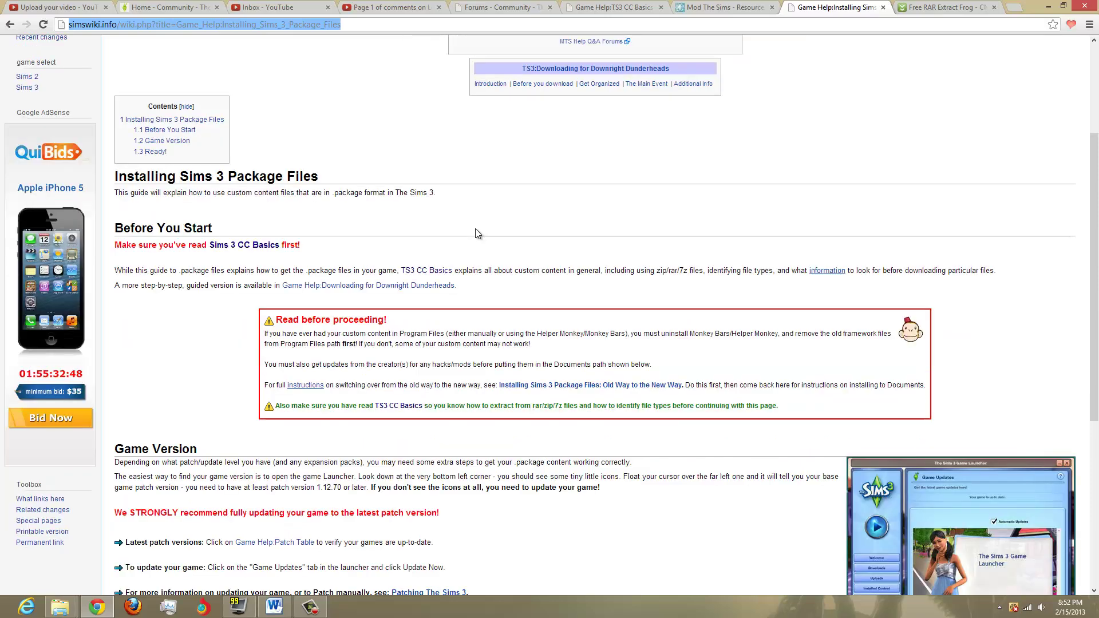
scroll(478, 253, down, 2)
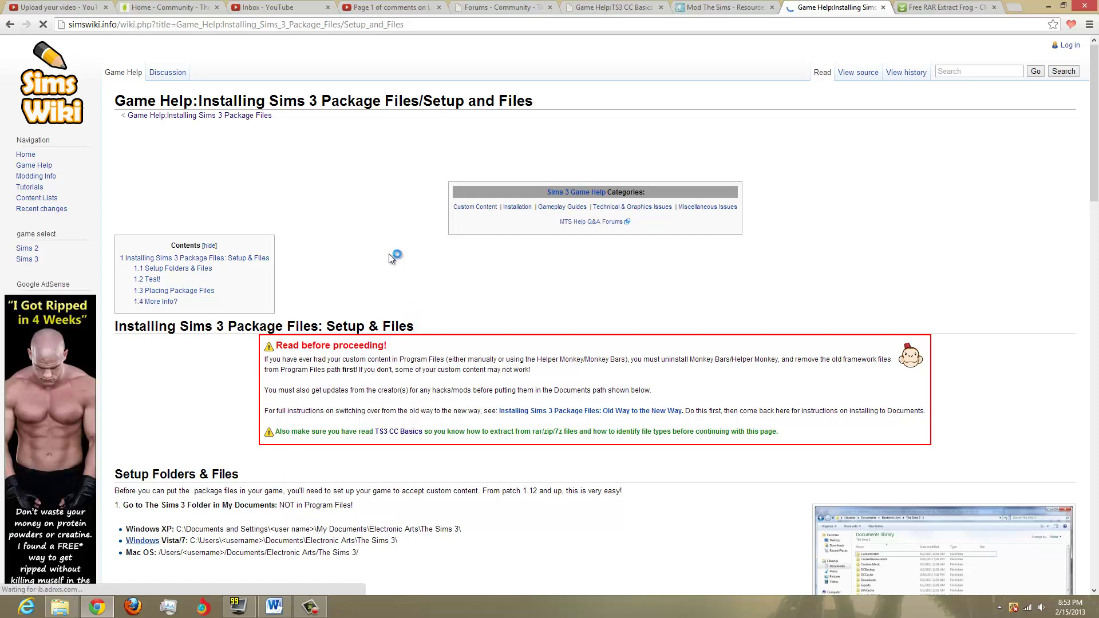
- Download FrameworkSetup.zip from step 2 of the Setup Folders & Files section
scroll(391, 257, down, 1)
scroll(383, 238, down, 2)
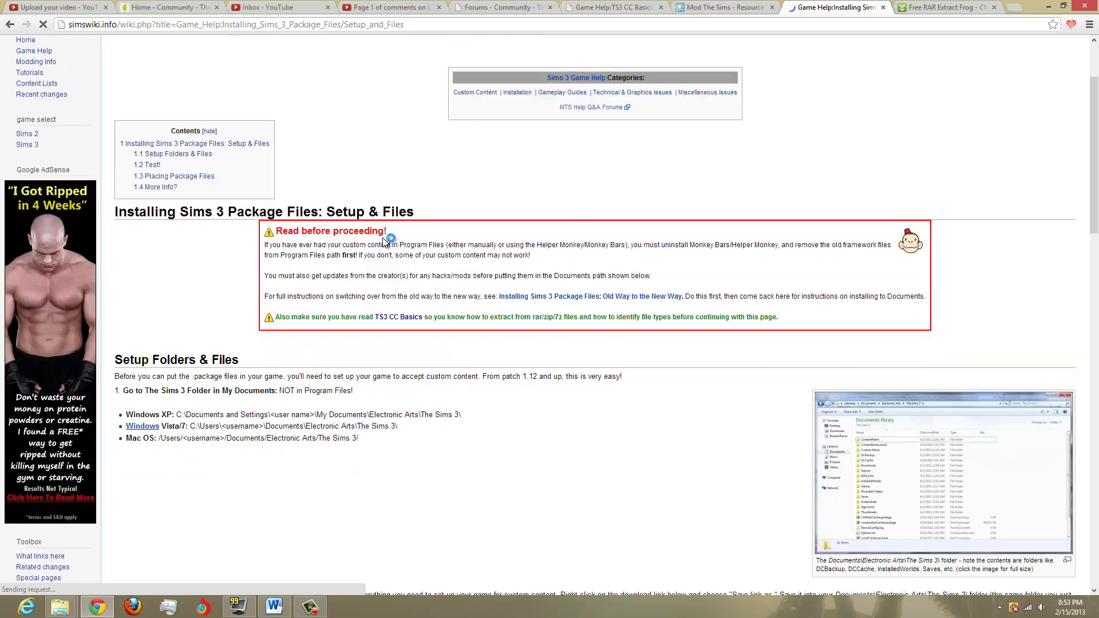
scroll(382, 238, down, 4)
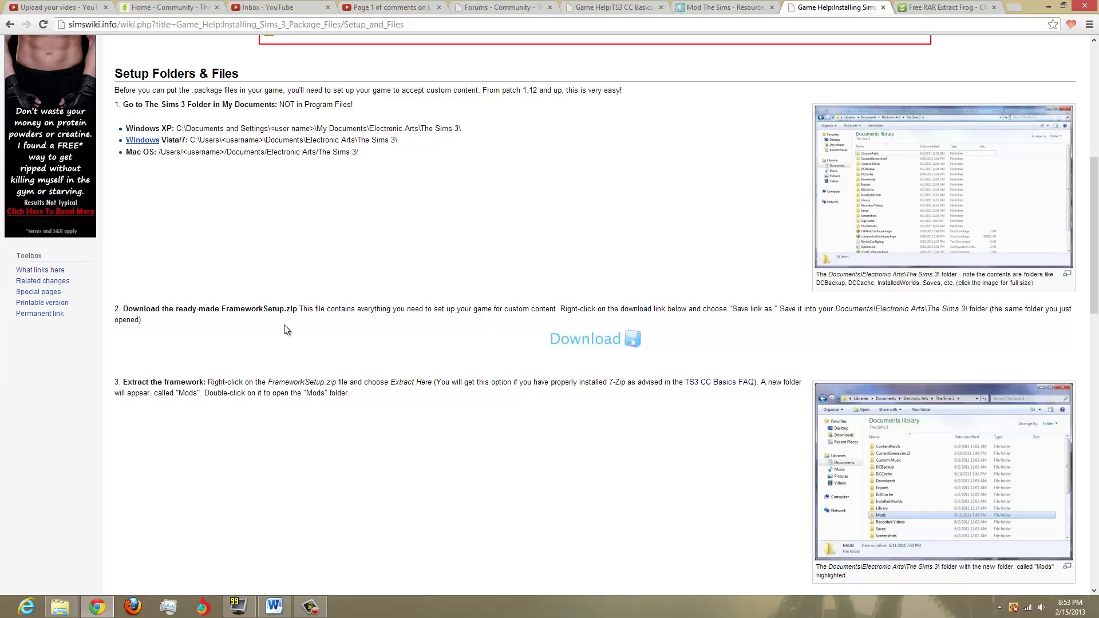
click(582, 347)
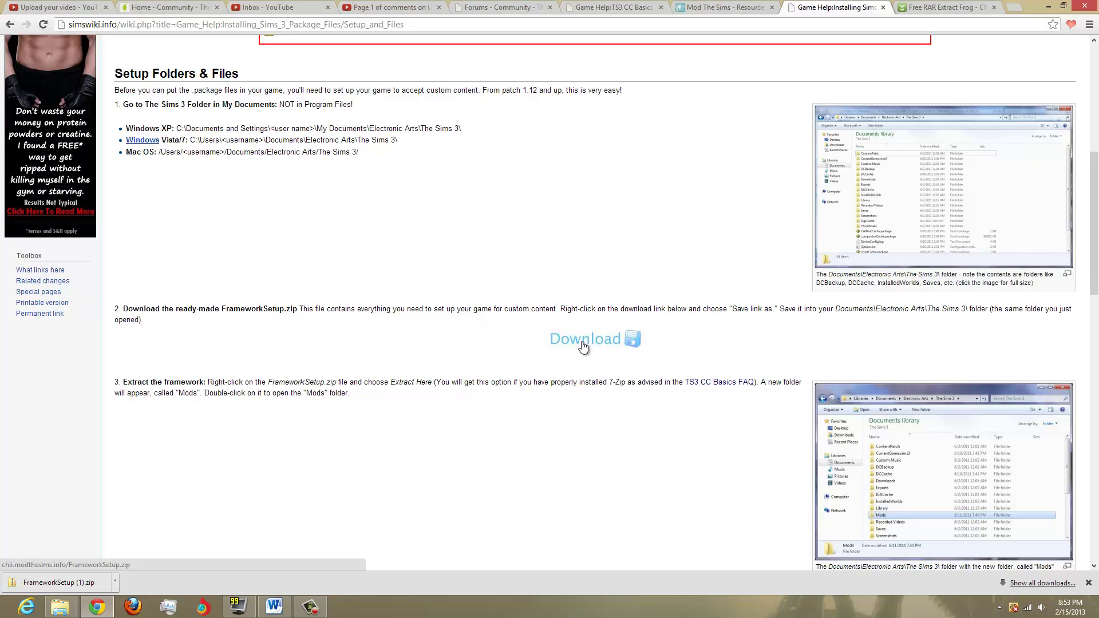
- Open the downloaded FrameworkSetup (1) archive from its download folder
click(115, 582)
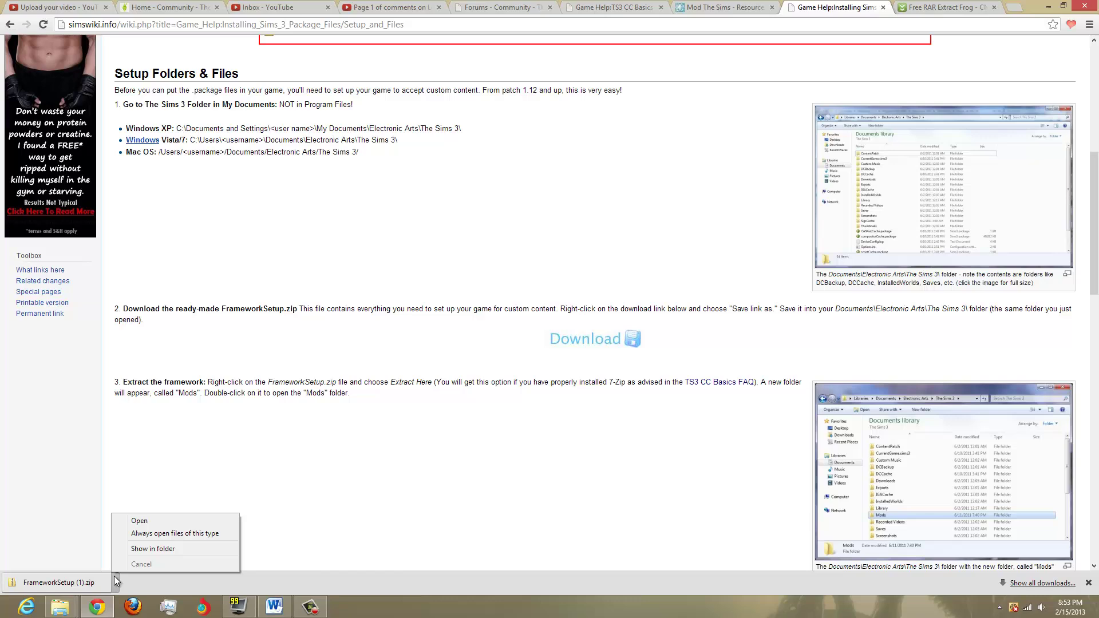
click(136, 549)
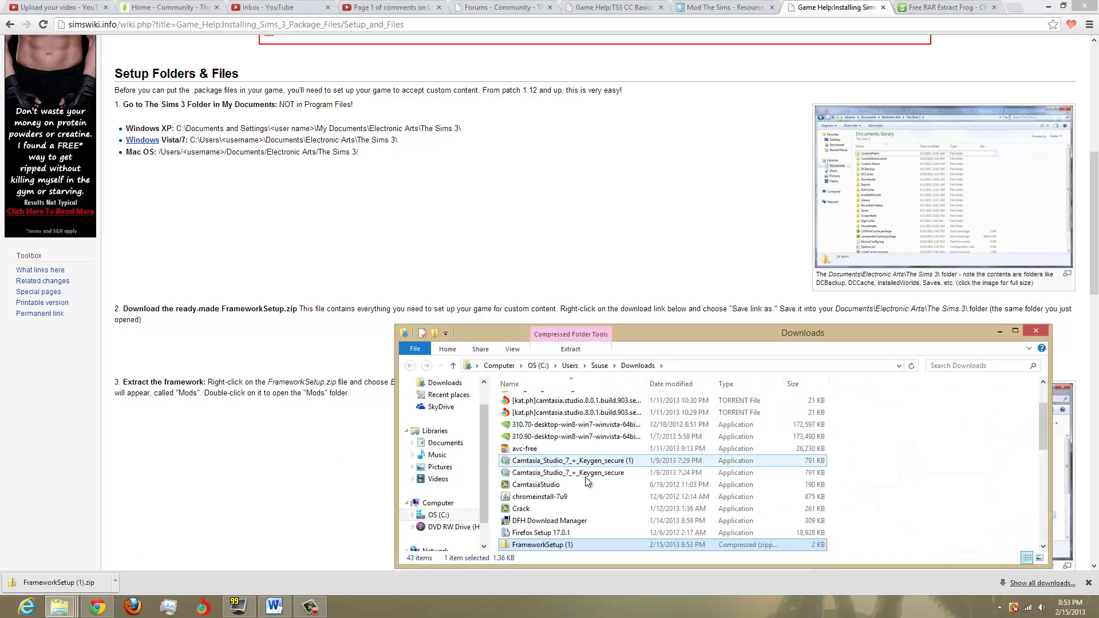
double_click(543, 545)
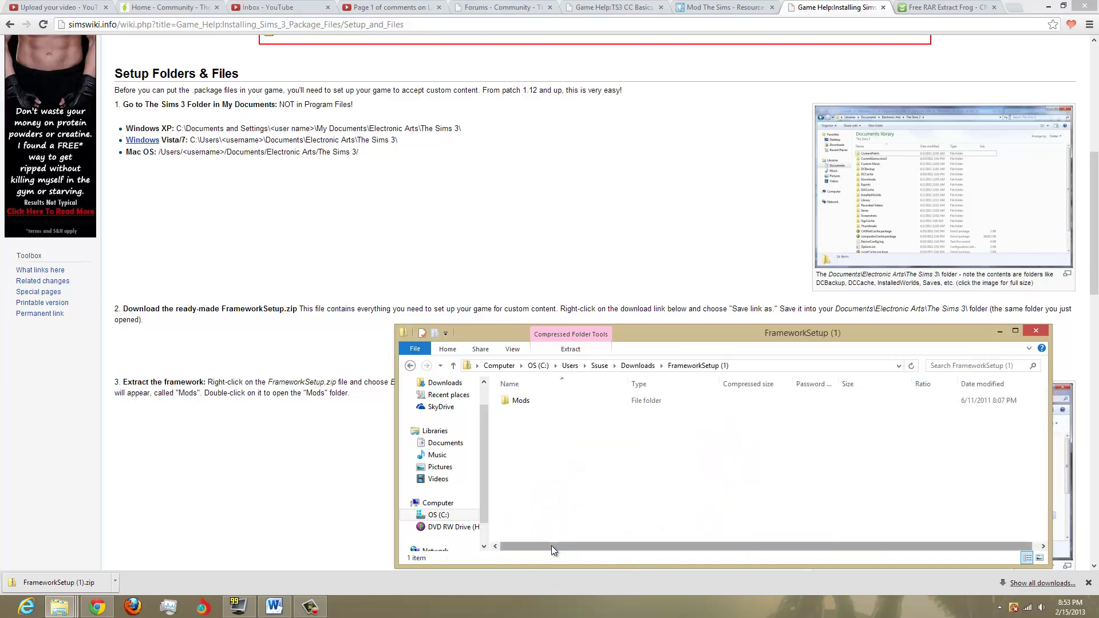
- Check the archive's Mods folder contents and copy the Mods folder
double_click(518, 404)
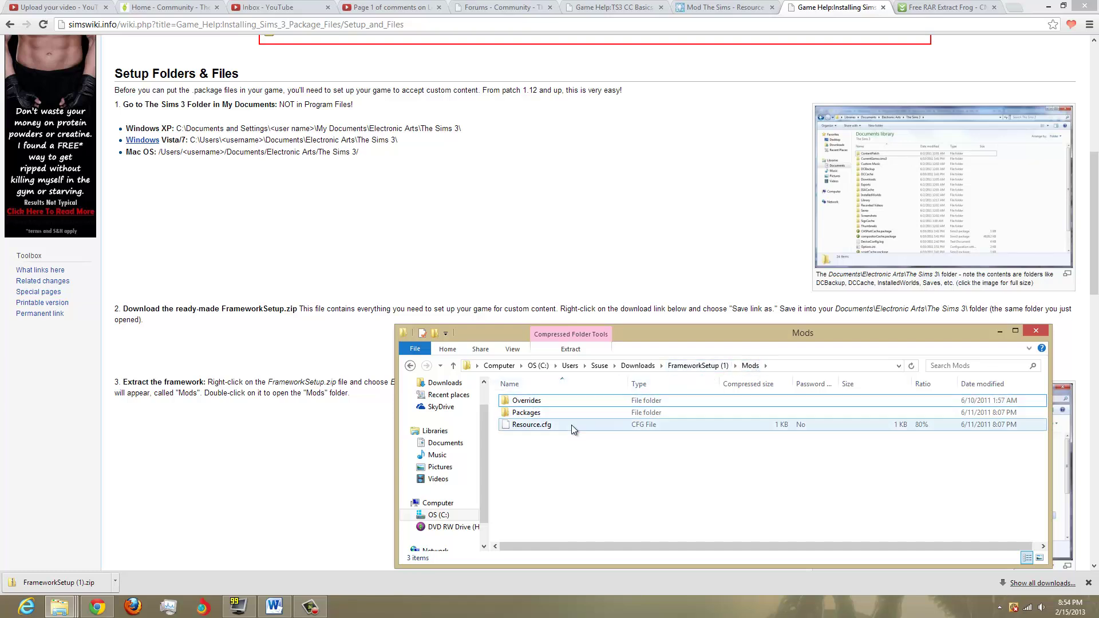
click(452, 366)
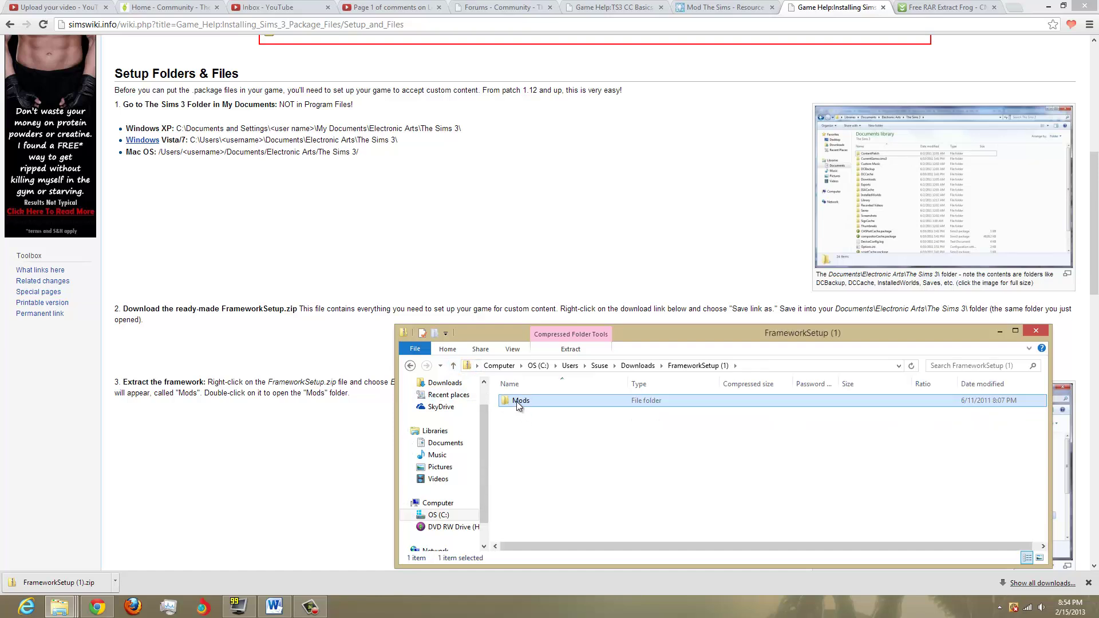
right_click(516, 401)
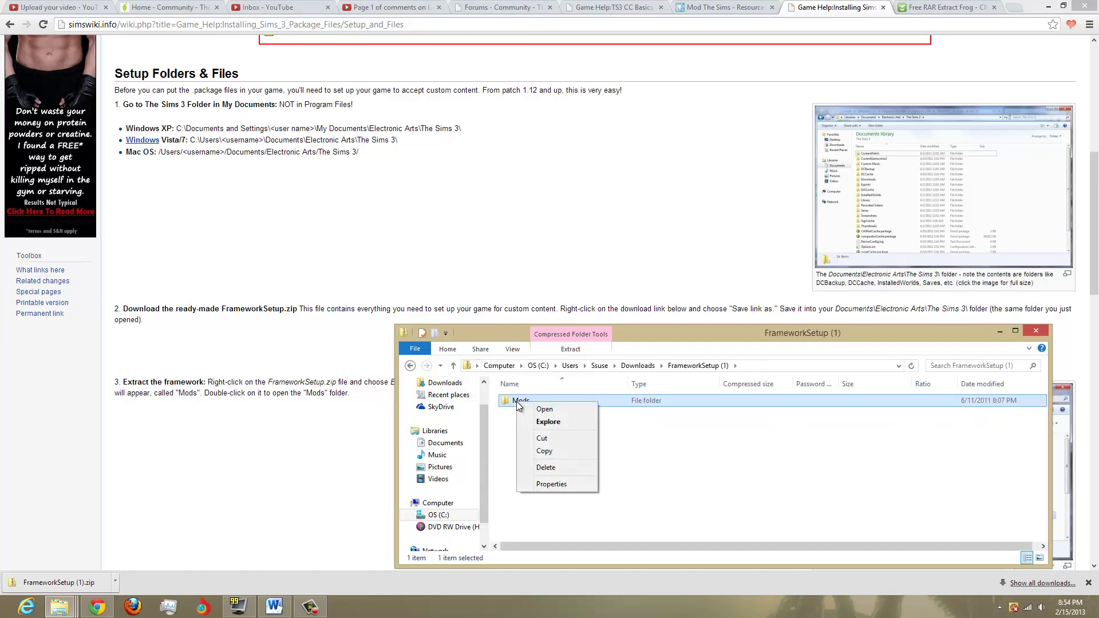
click(549, 450)
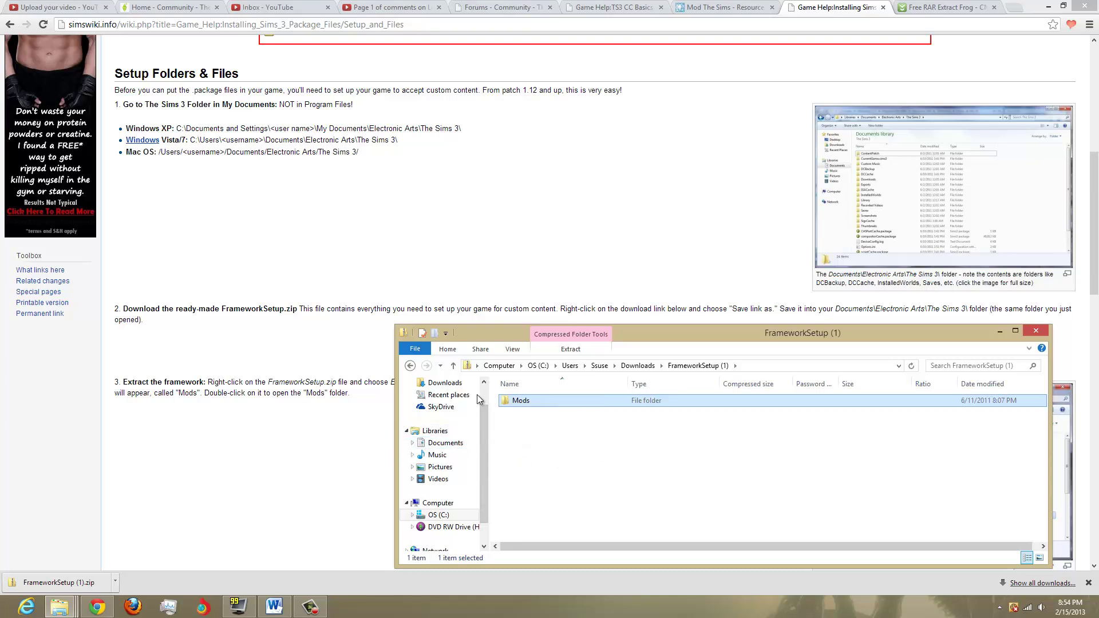
- Maximize File Explorer and navigate to Documents\Electronic Arts\The Sims 3
click(1014, 332)
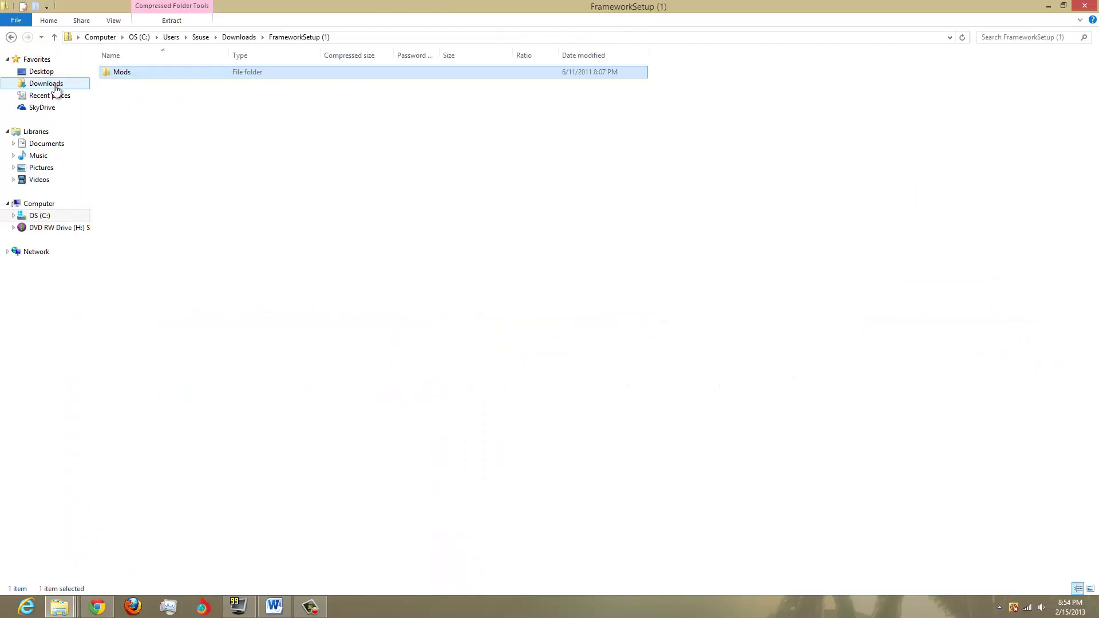
click(52, 144)
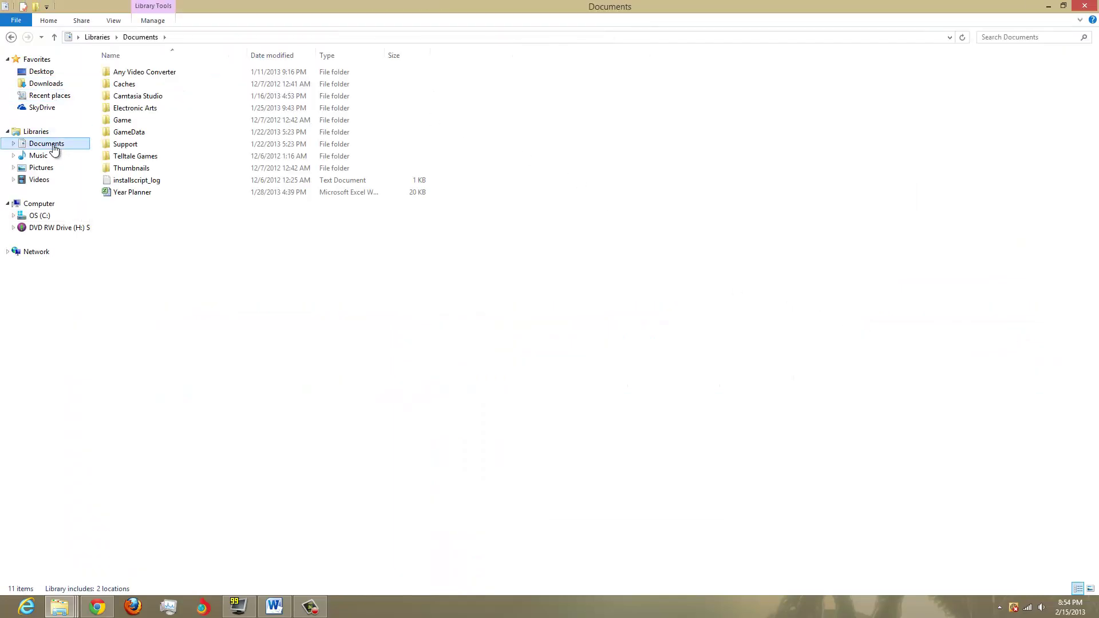
double_click(146, 111)
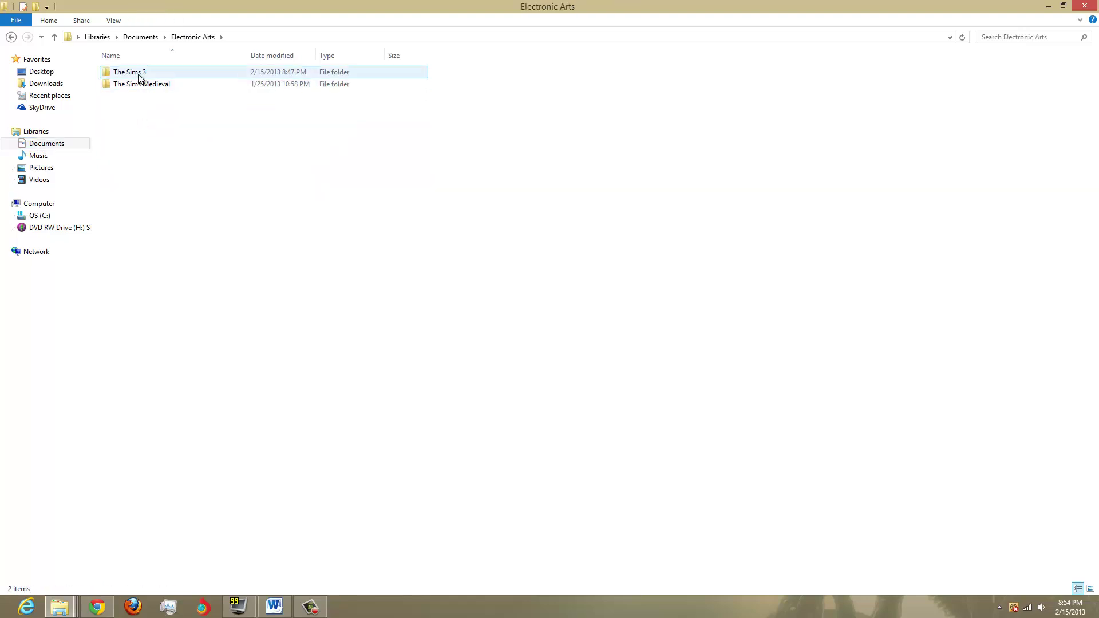
double_click(139, 75)
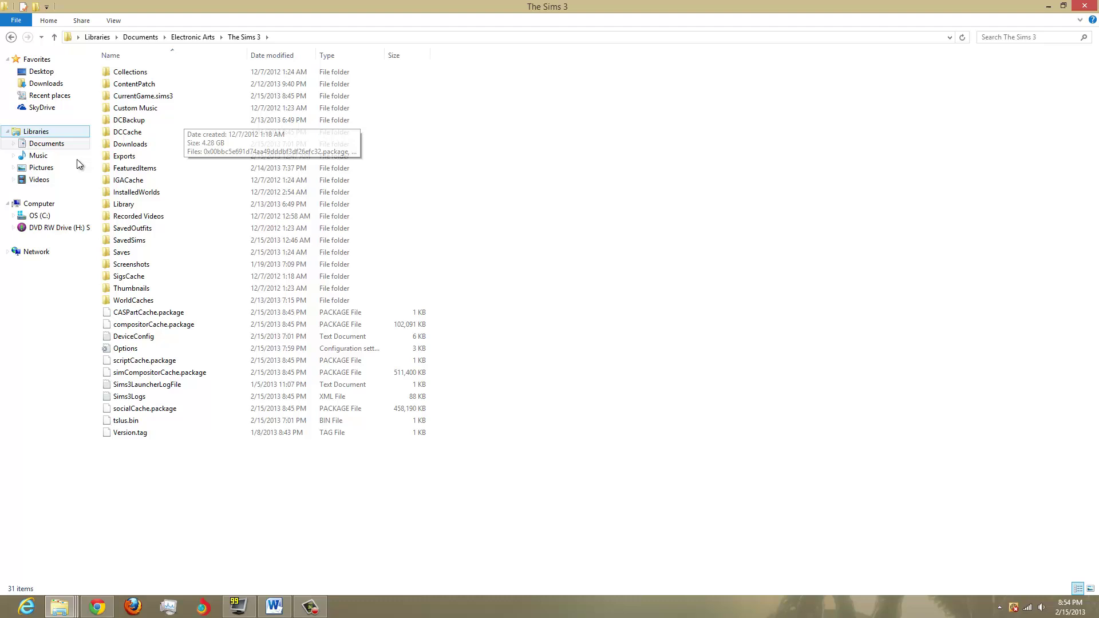
- Paste the Mods folder into The Sims 3 and open it to its Packages folder
key(l)
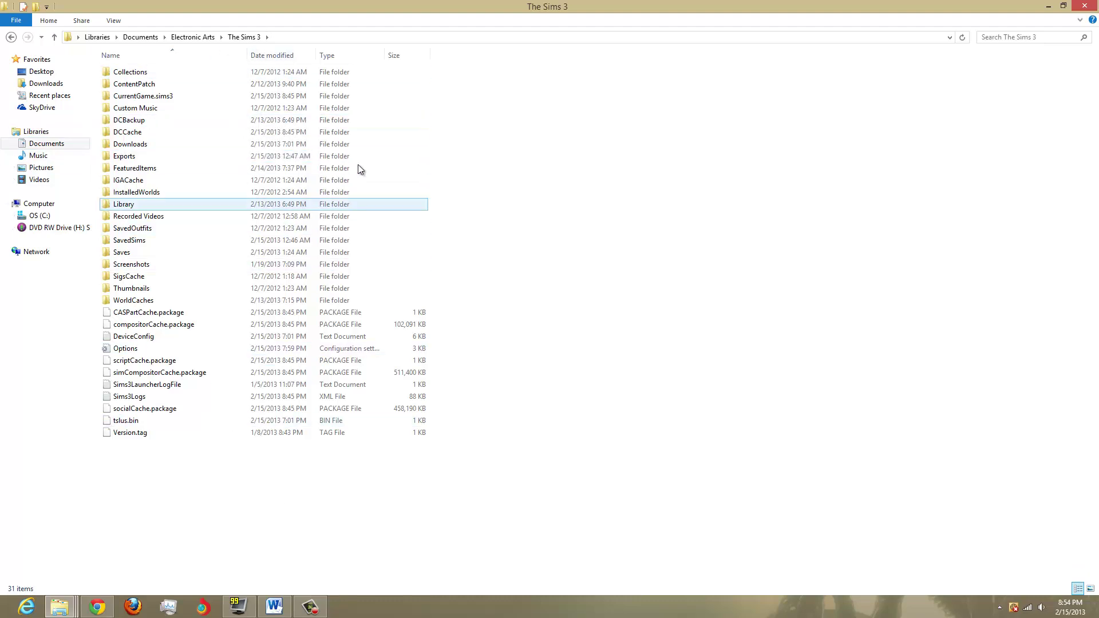
click(535, 144)
right_click(479, 192)
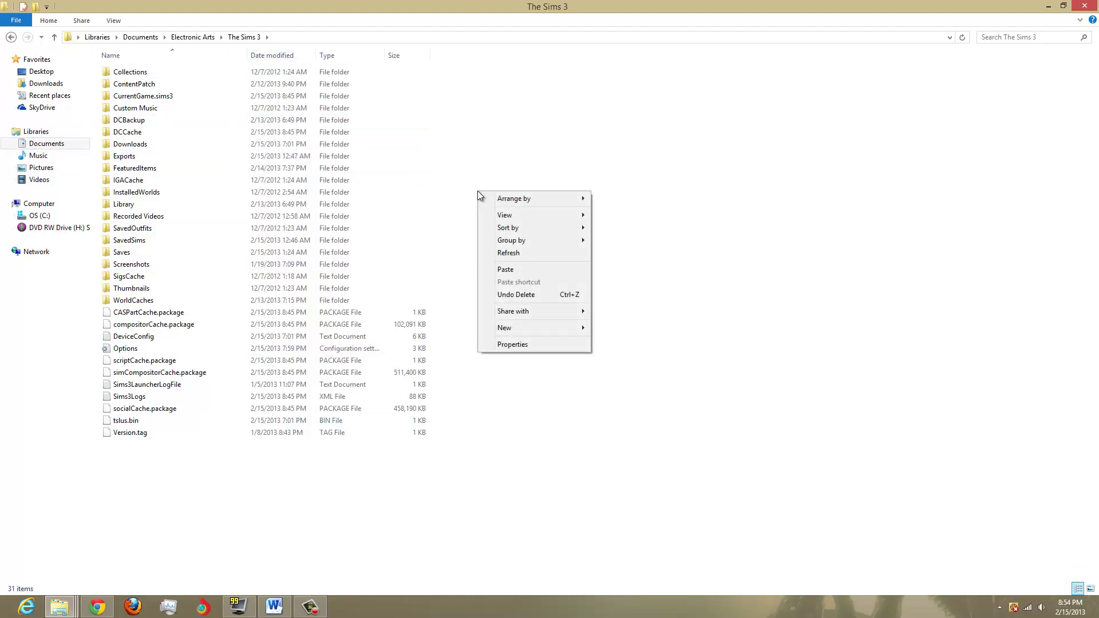
click(523, 272)
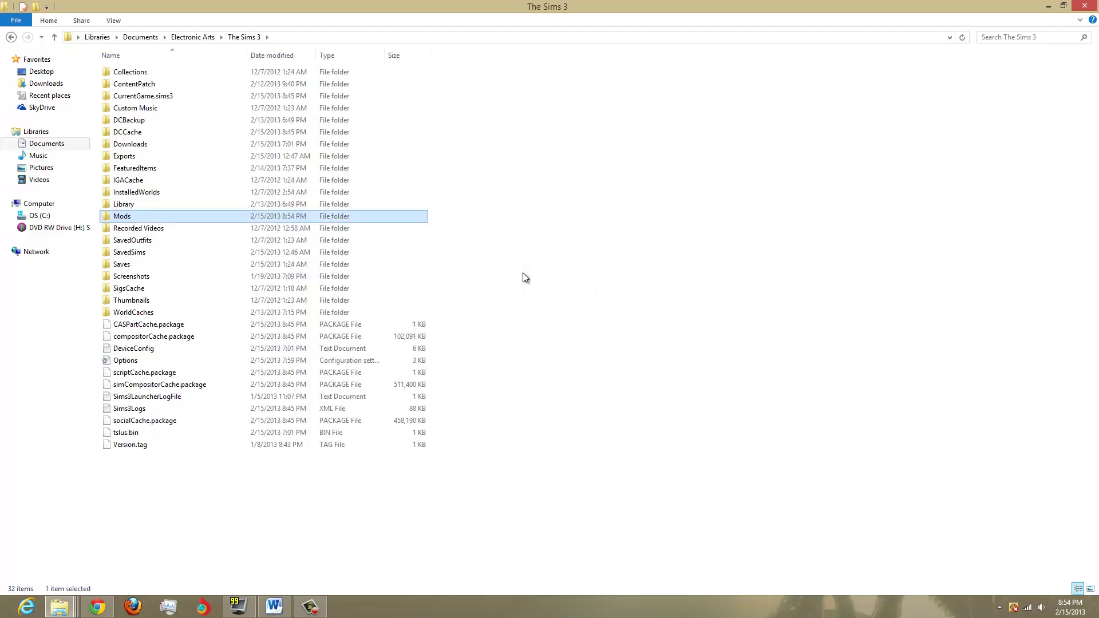
double_click(131, 217)
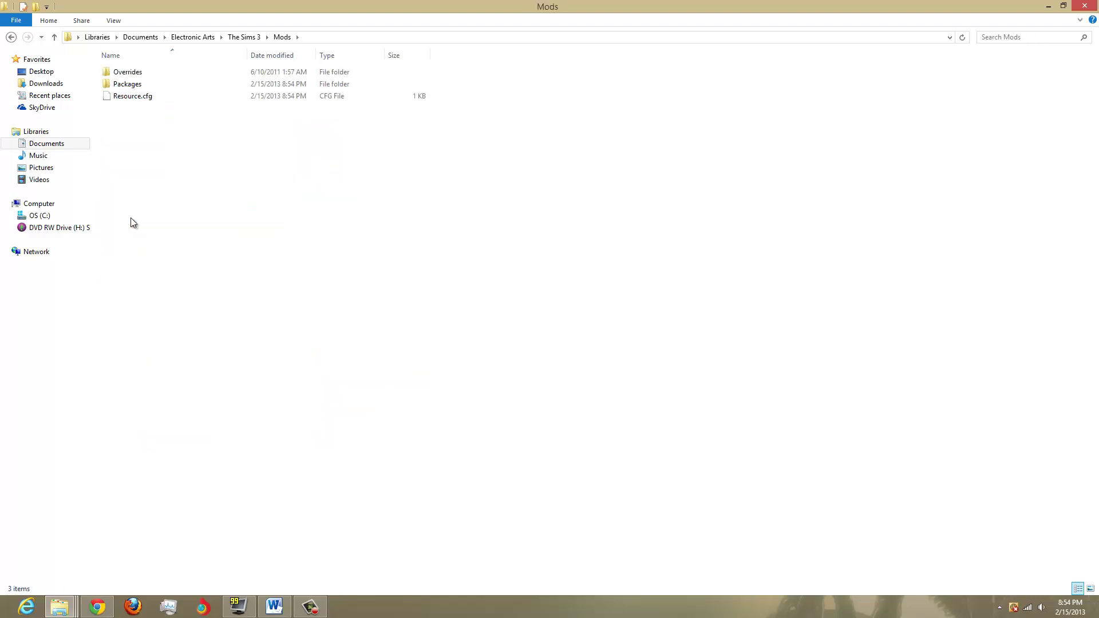
click(141, 87)
- Minimize Explorer, Chrome, Word and the FRAPS window to reveal the desktop
click(1048, 6)
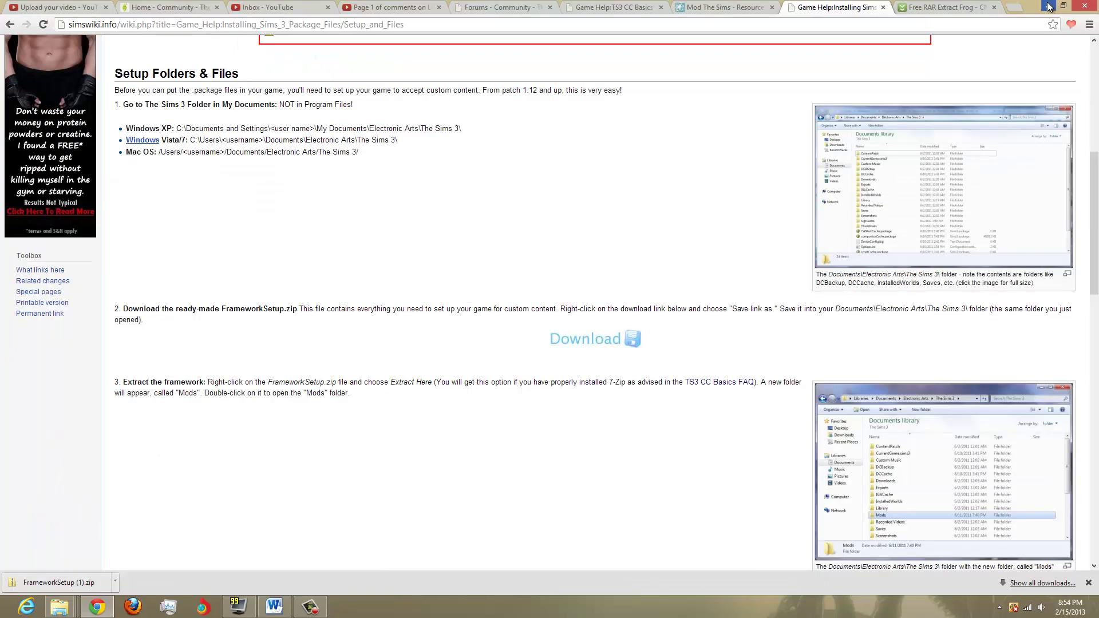
click(1048, 6)
click(1045, 7)
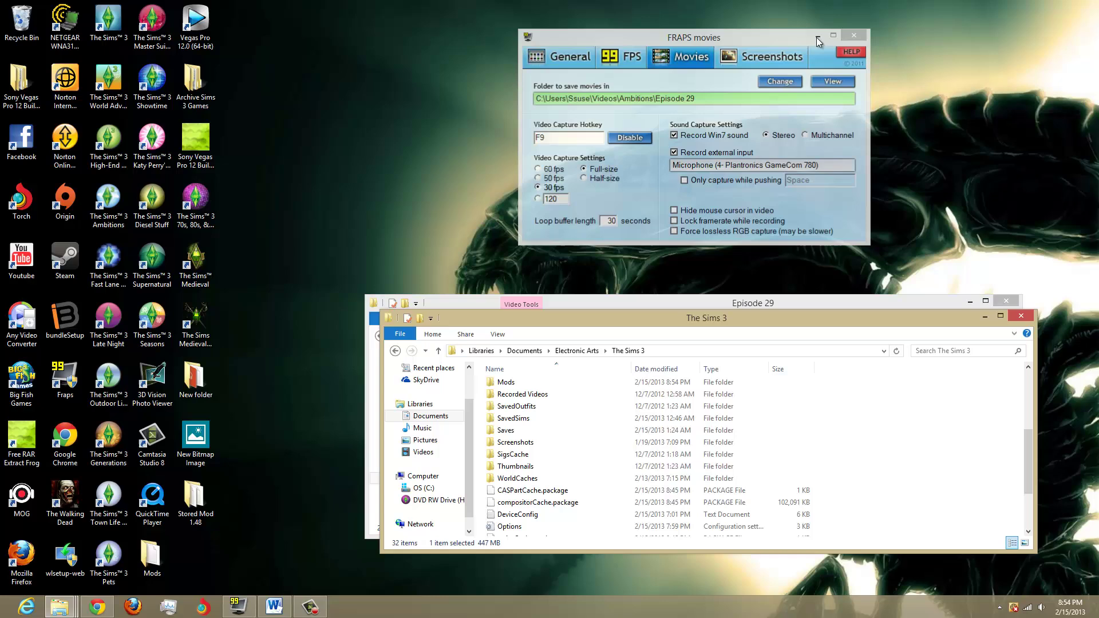
click(817, 37)
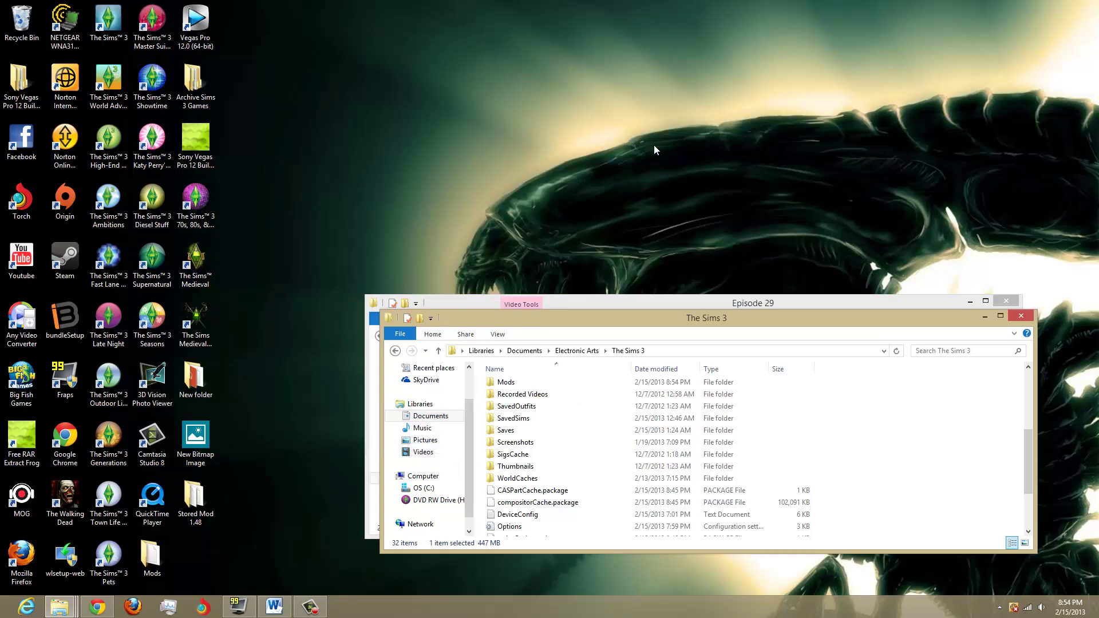
- Open the desktop Mods folder, then bring the maximized Sims 3 Mods window forward
double_click(148, 558)
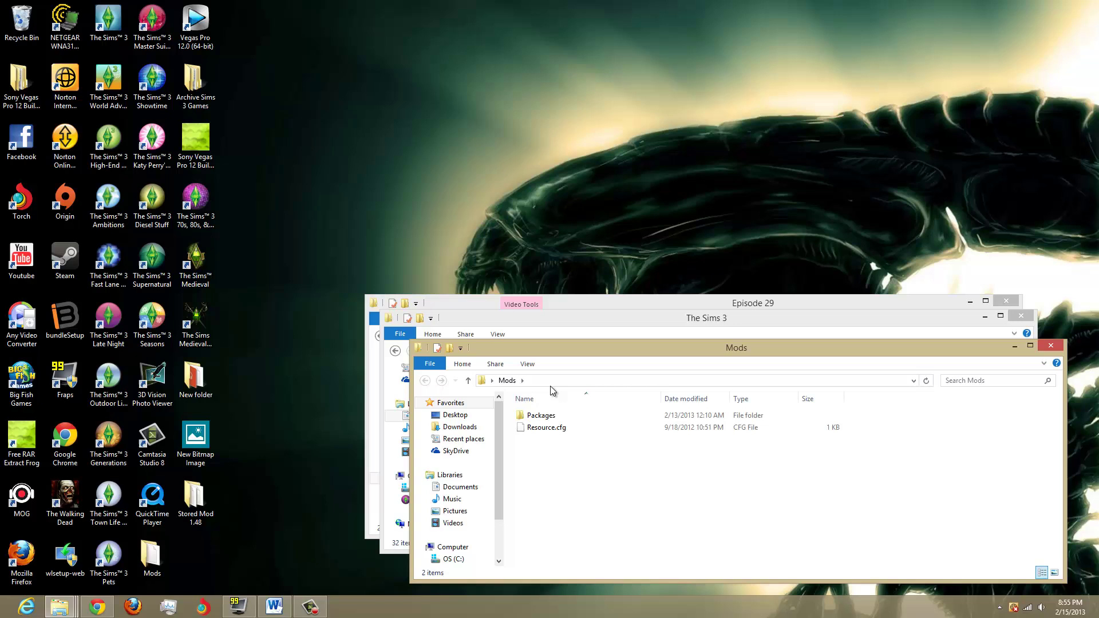
click(542, 428)
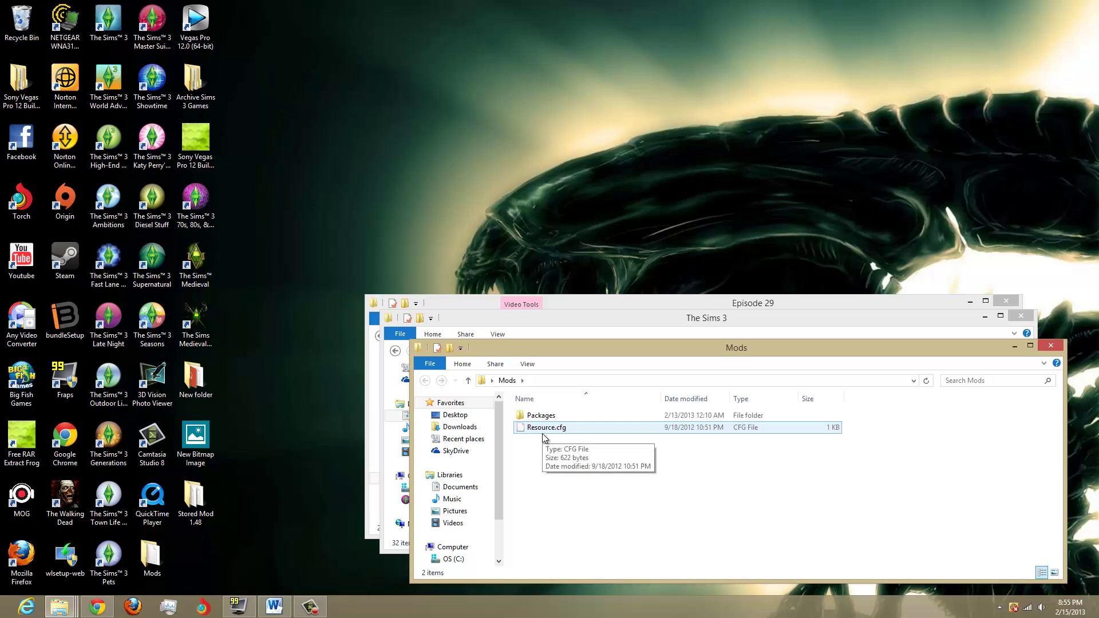
click(543, 440)
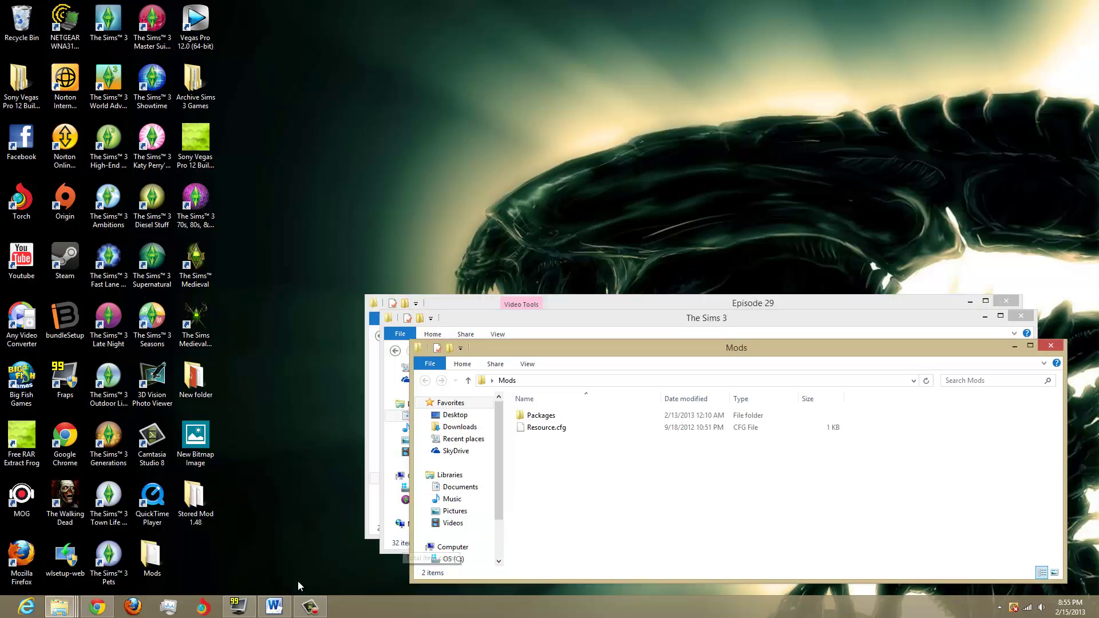
mouse_move(63, 610)
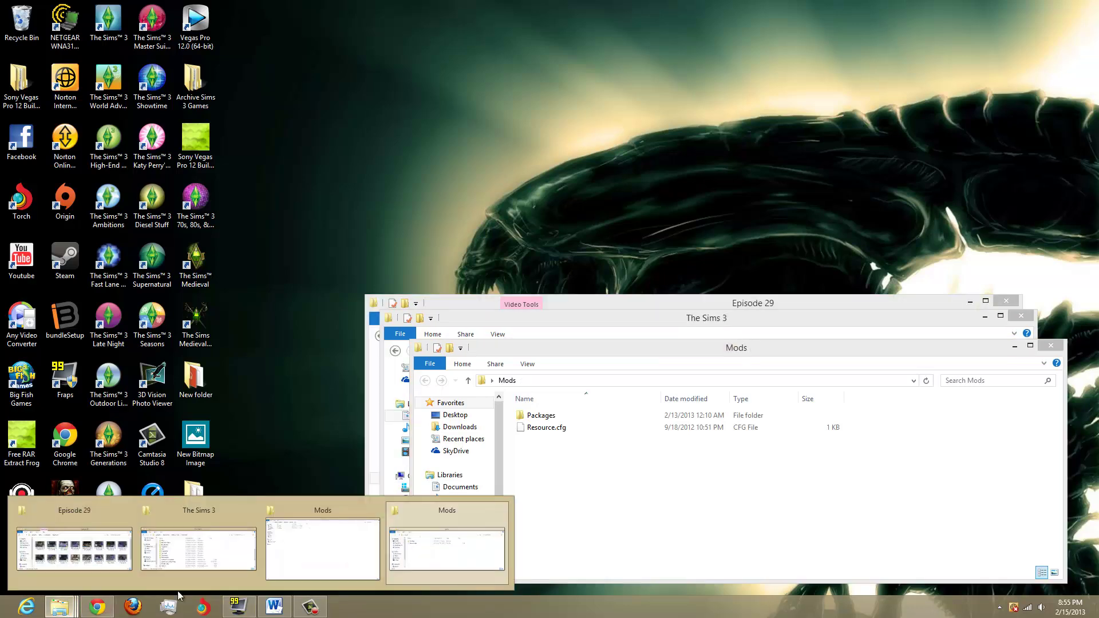
click(286, 556)
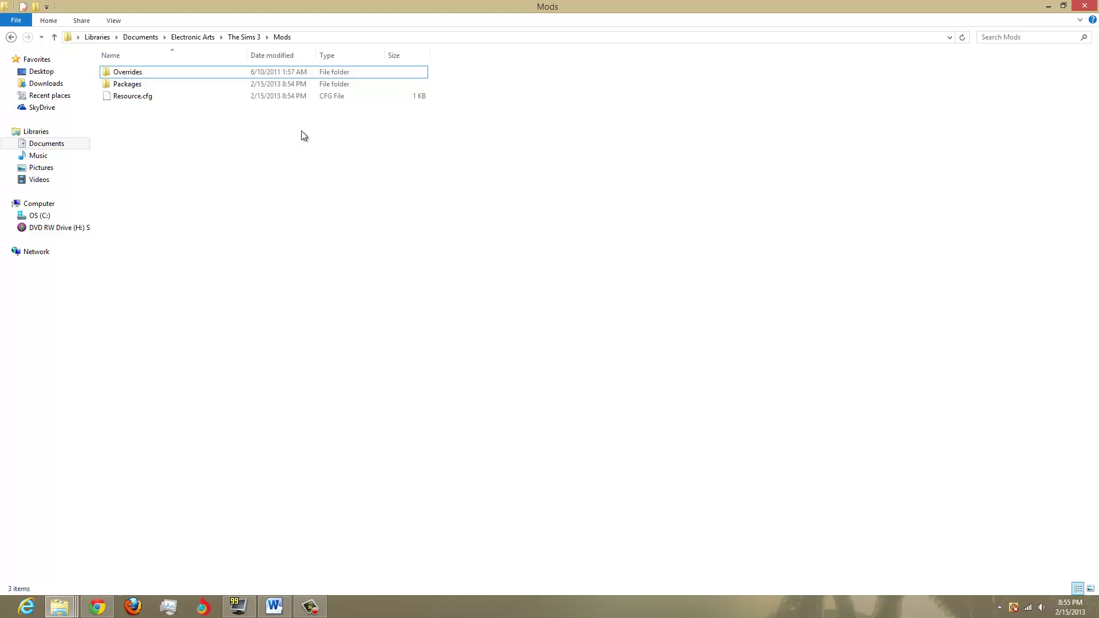
- Go up to Electronic Arts, then back via Documents into Electronic Arts\The Sims 3
click(245, 38)
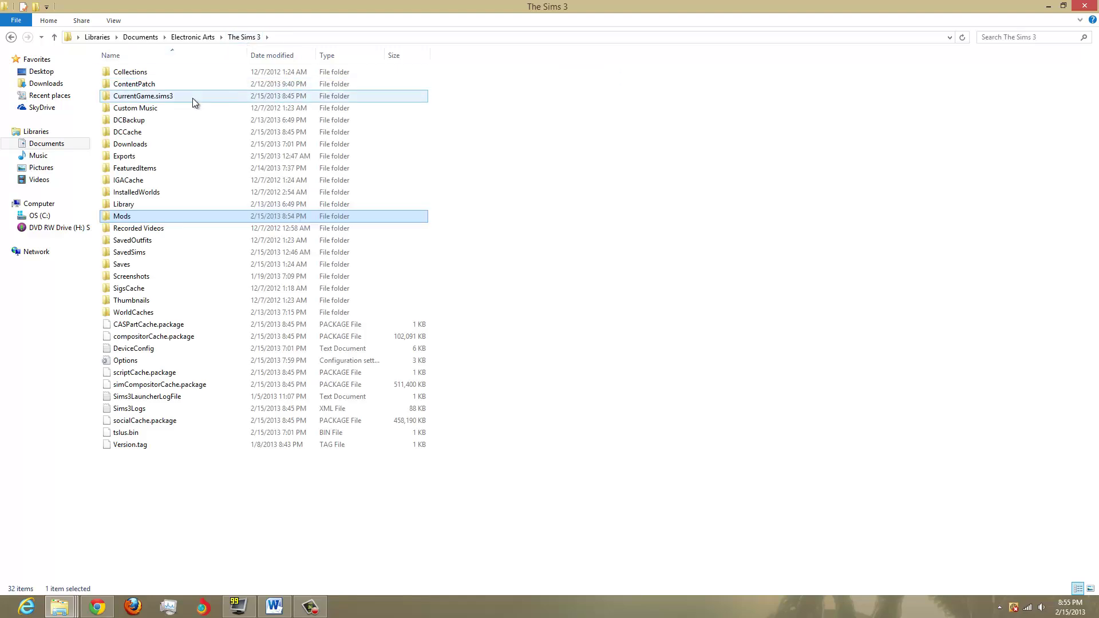
click(194, 37)
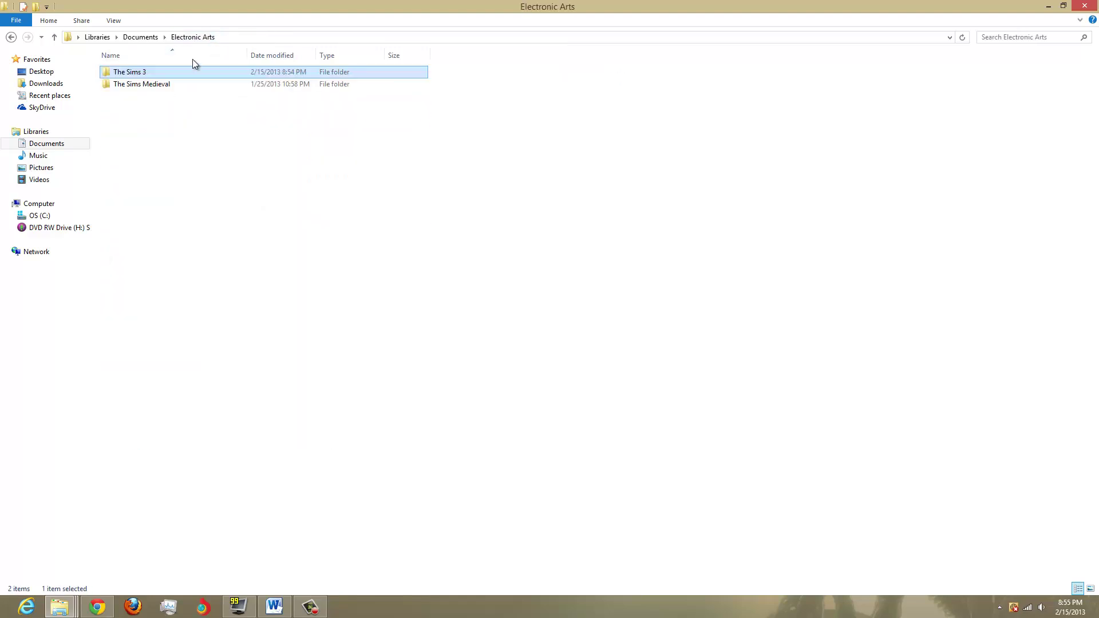
click(44, 143)
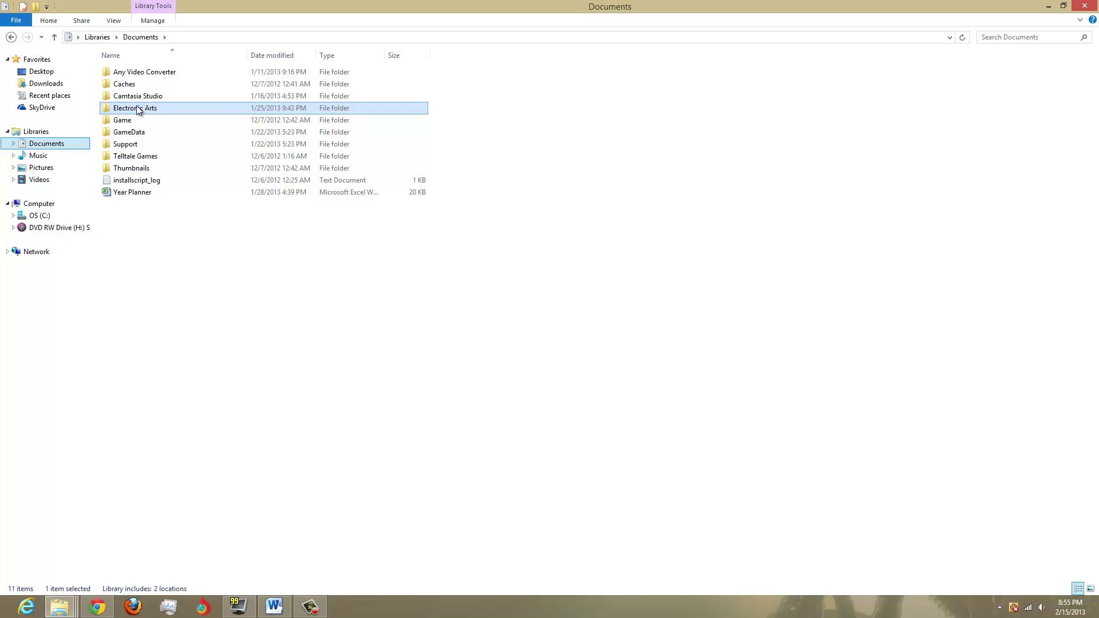
double_click(137, 109)
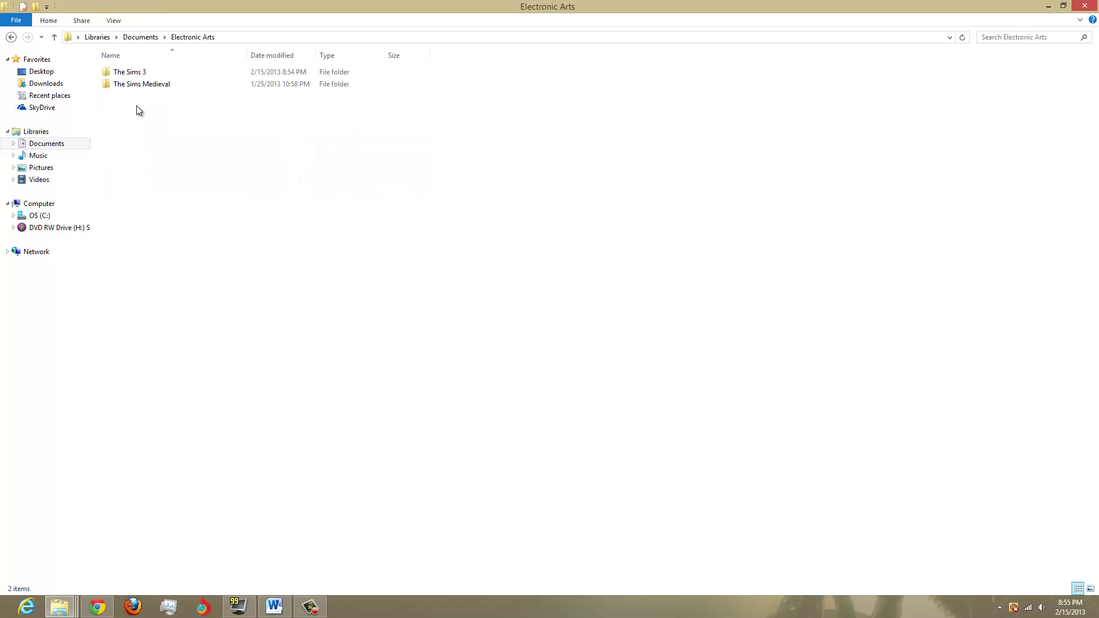
double_click(139, 73)
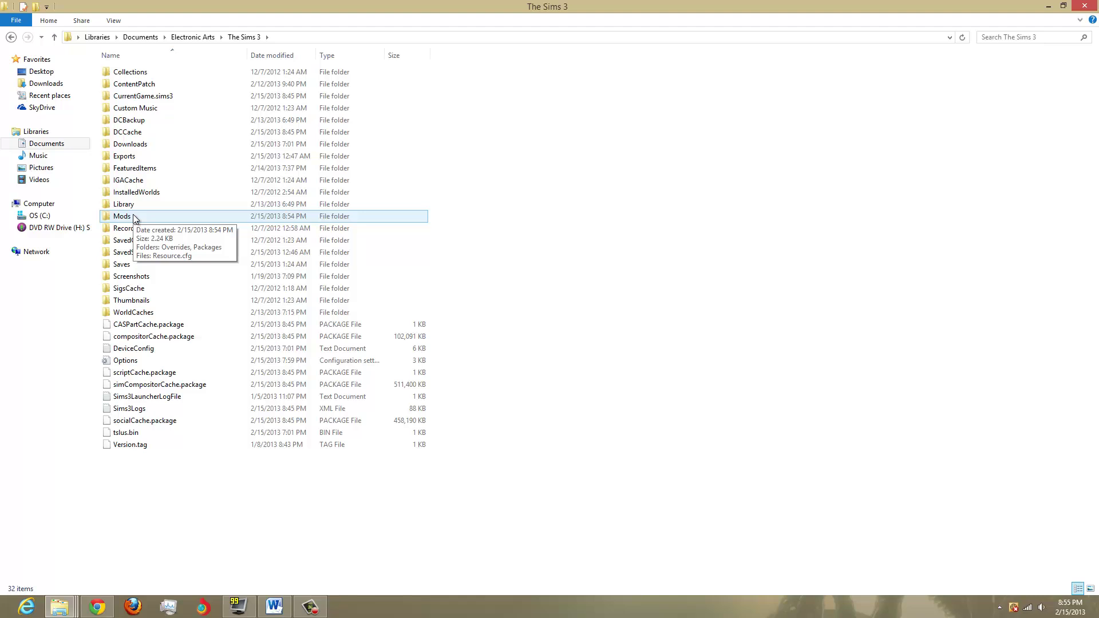
- Close the five extra Sims guide, forum and download tabs in Chrome
click(102, 602)
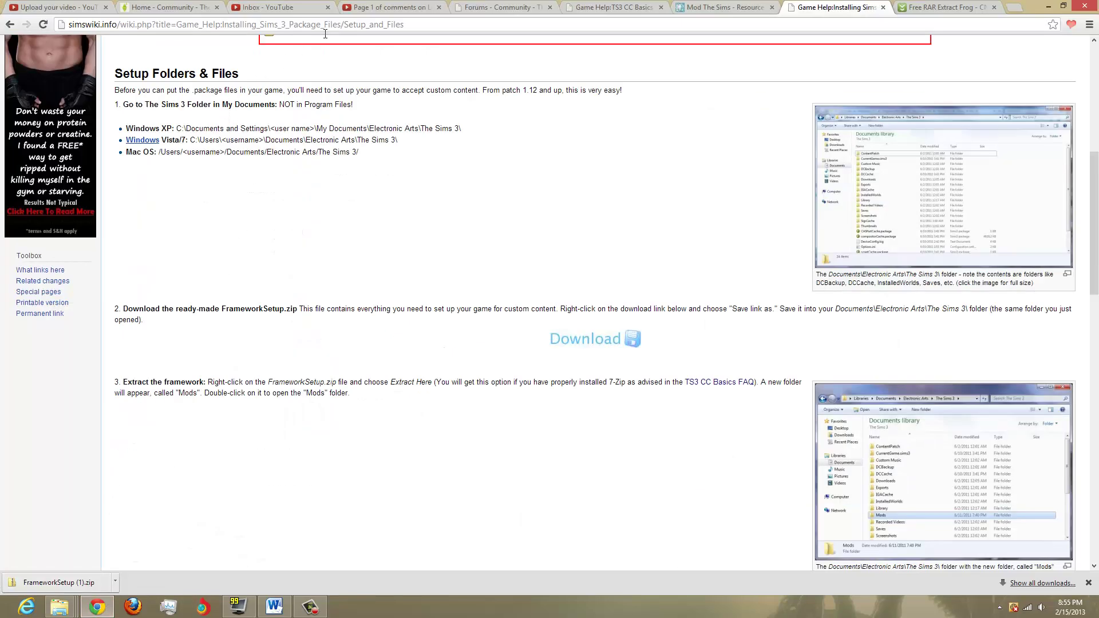
click(551, 8)
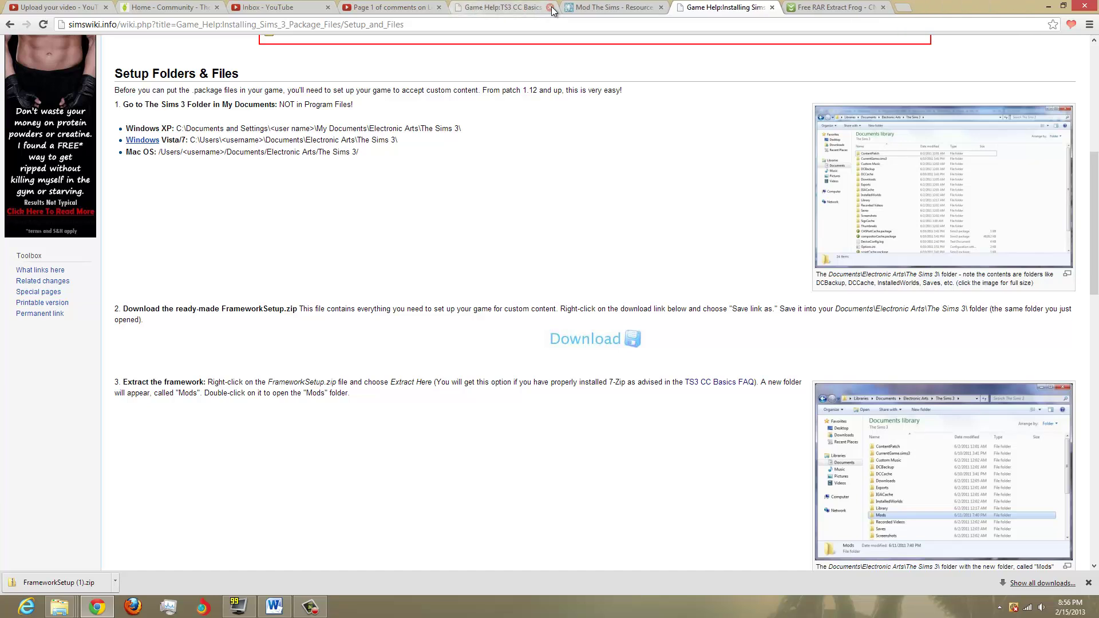
click(551, 7)
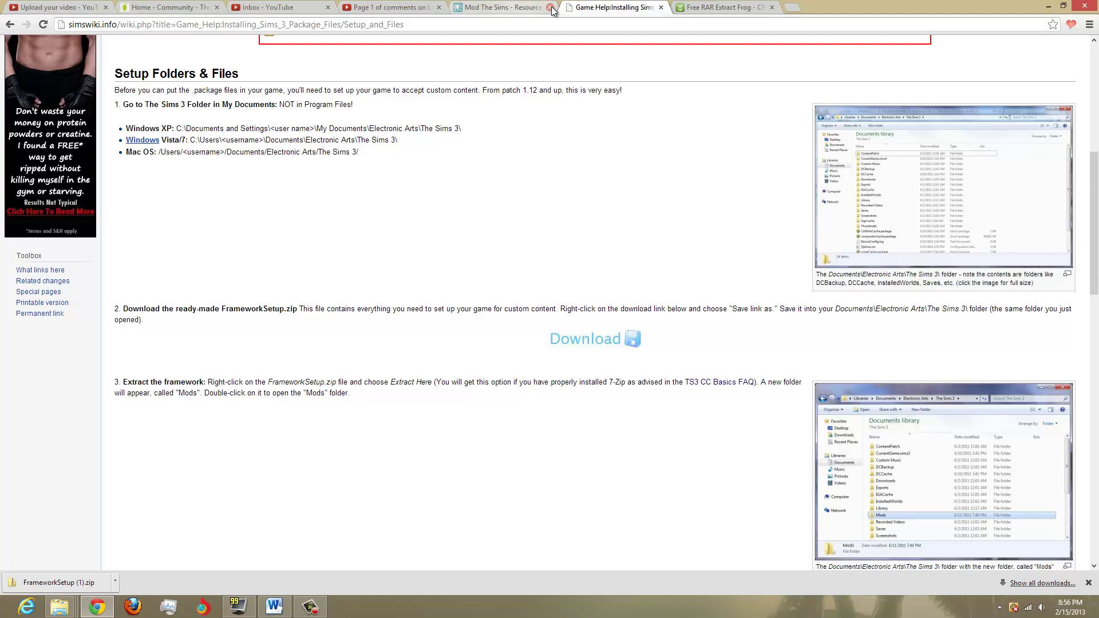
click(550, 8)
click(550, 8)
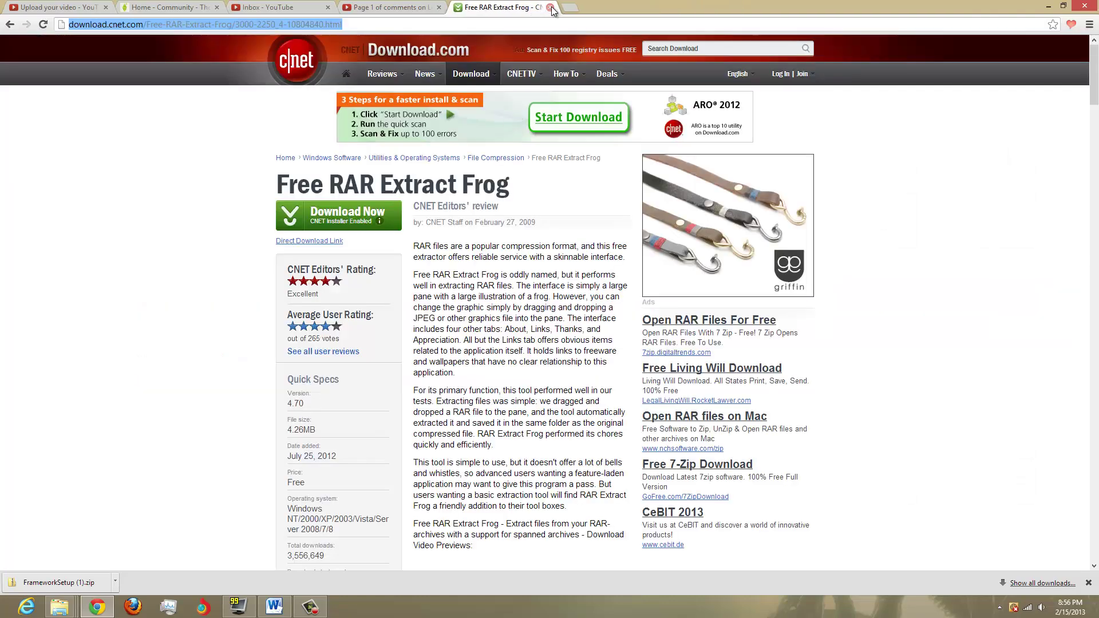
click(550, 8)
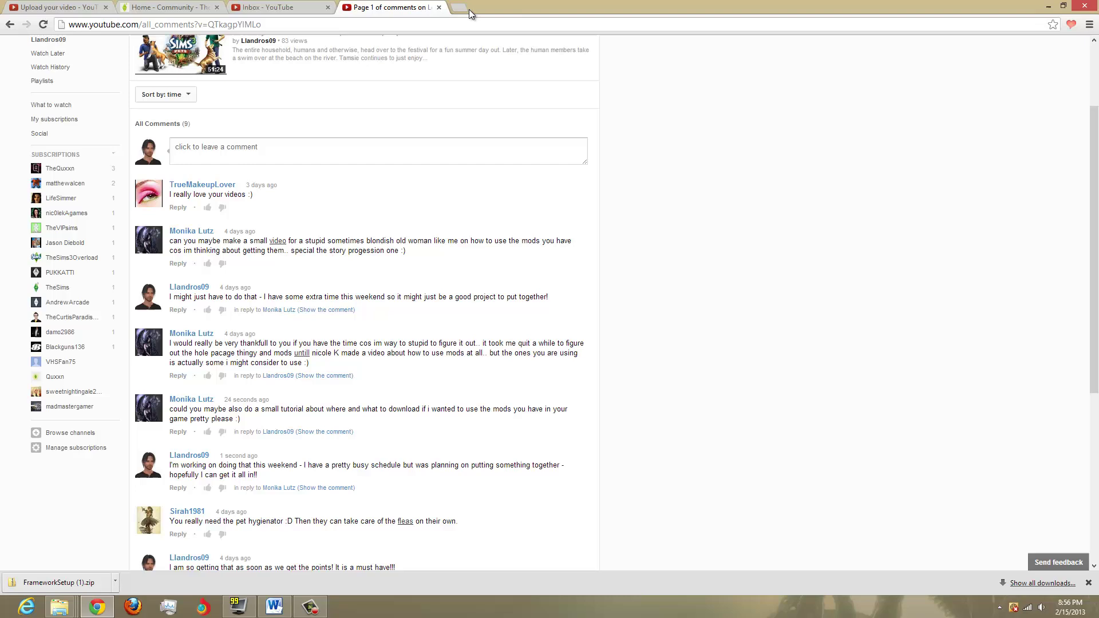
- Go to nraas.wikispaces.com and scroll through its list of mods and versions
click(401, 25)
text(nr)
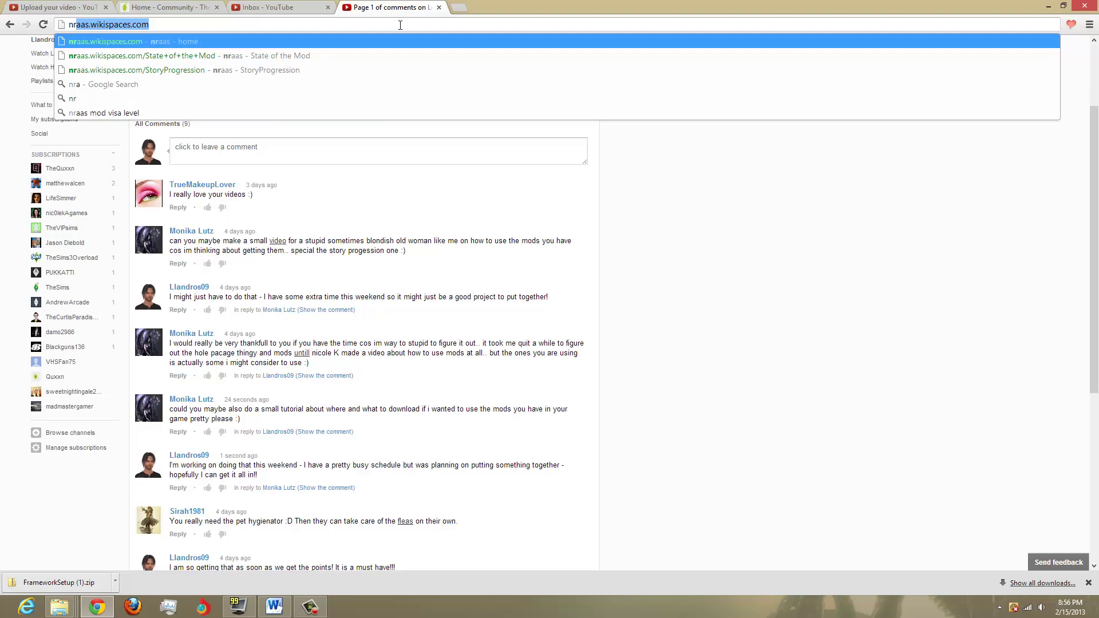
key(Return)
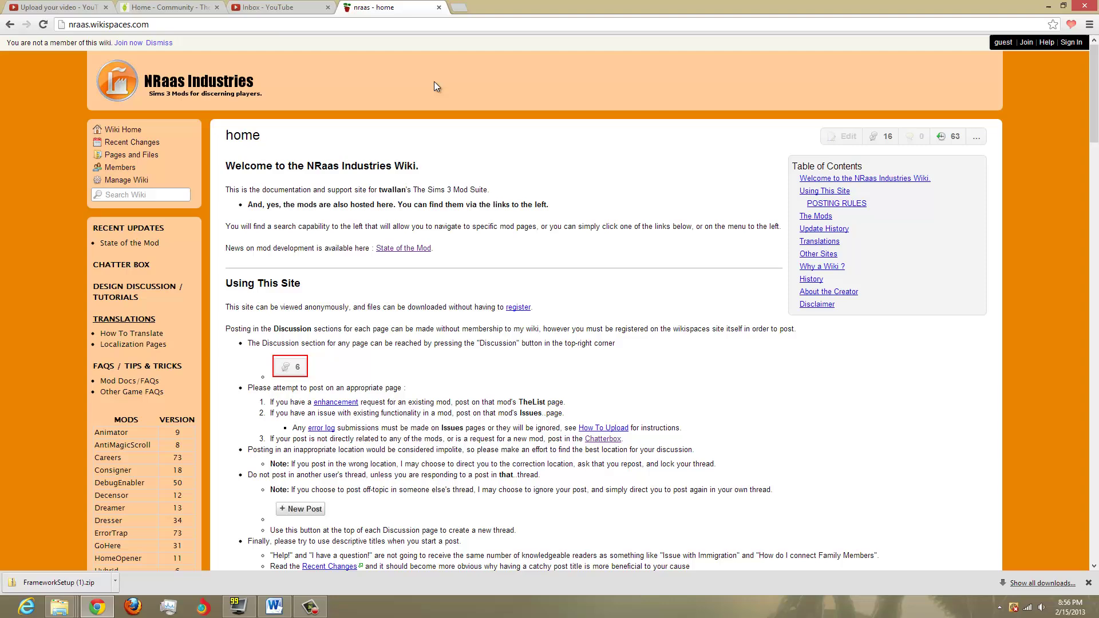
scroll(600, 204, down, 2)
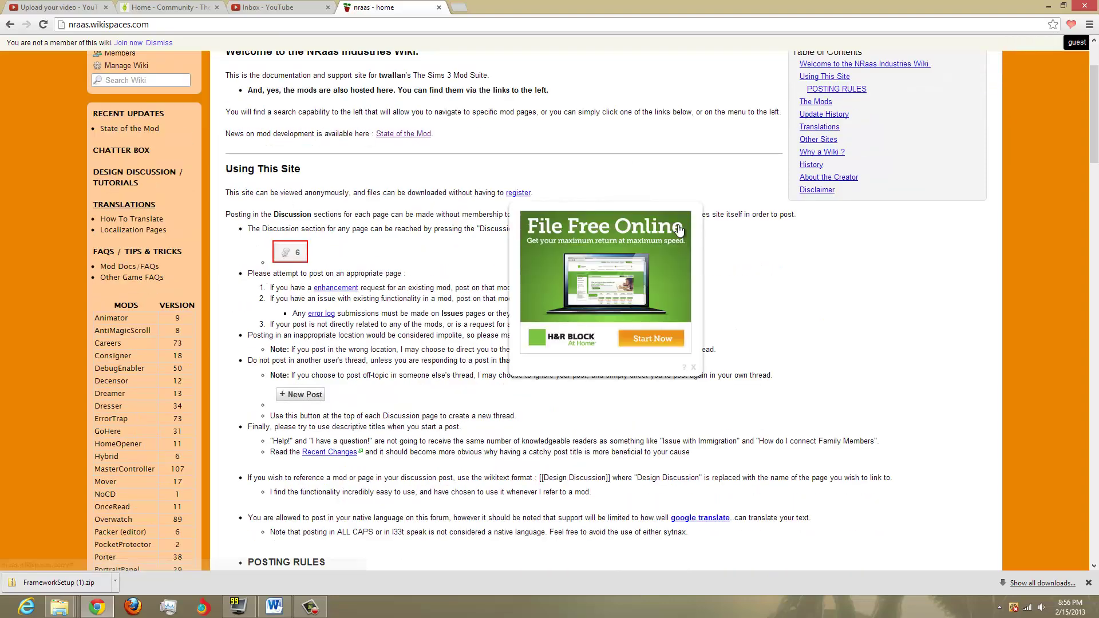
scroll(376, 240, down, 1)
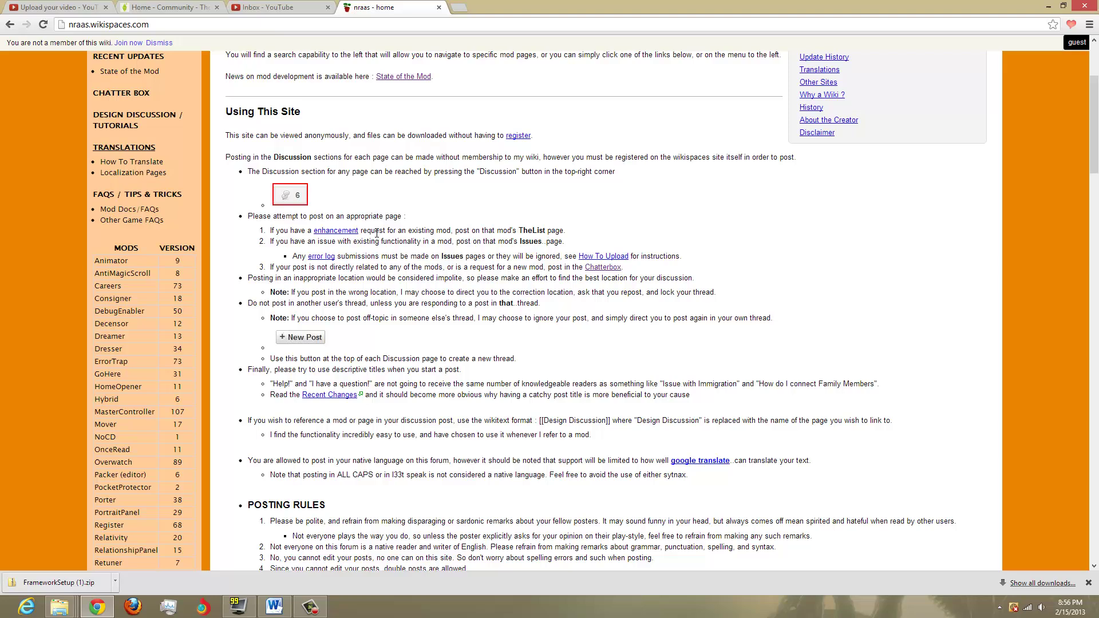
scroll(171, 212, down, 2)
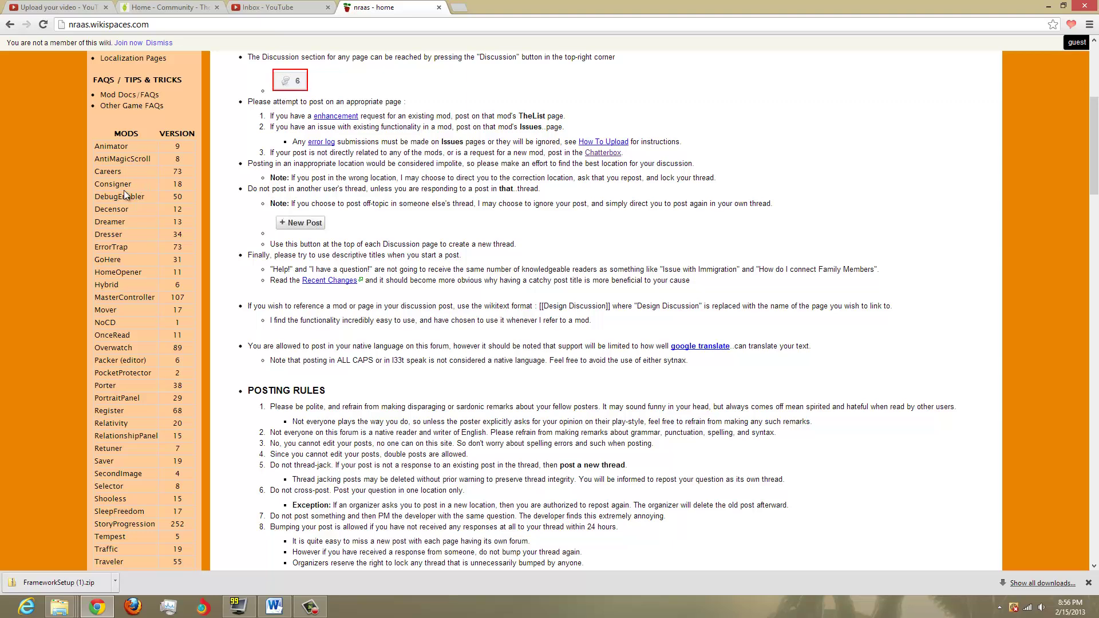
scroll(129, 329, down, 1)
scroll(129, 328, down, 1)
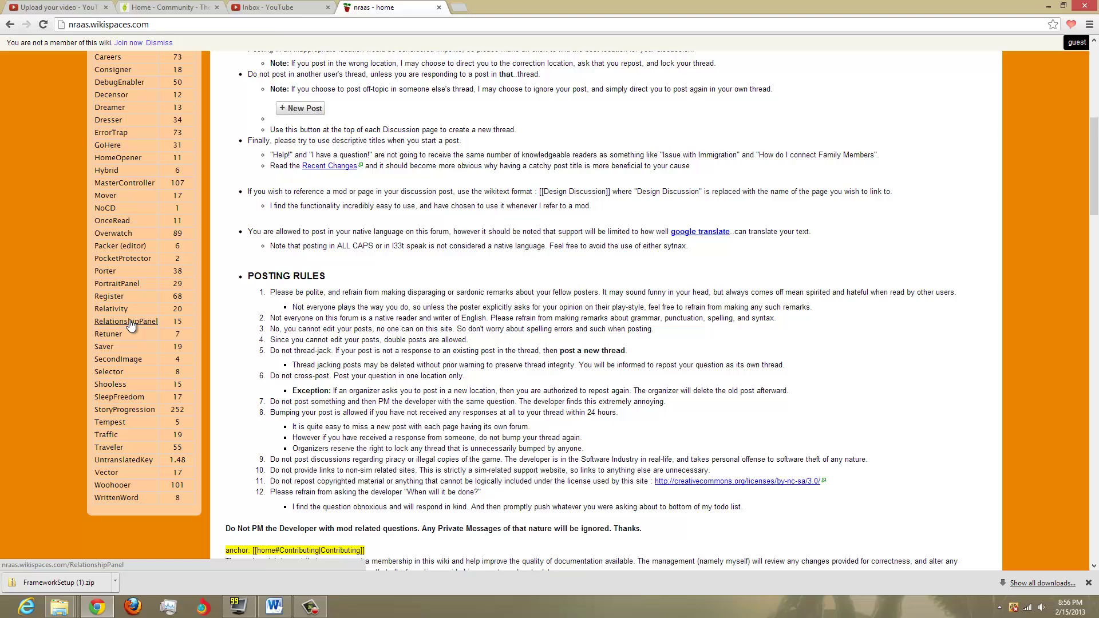
scroll(139, 266, up, 1)
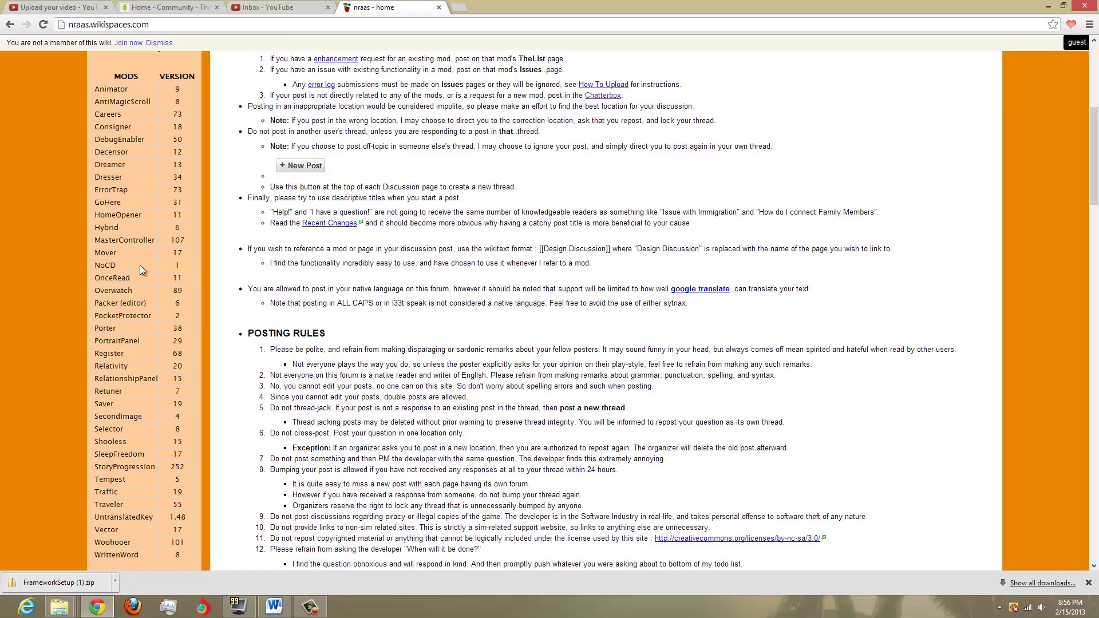
- Open MasterController from the Mods list, then browse its Interactions documentation page
click(122, 241)
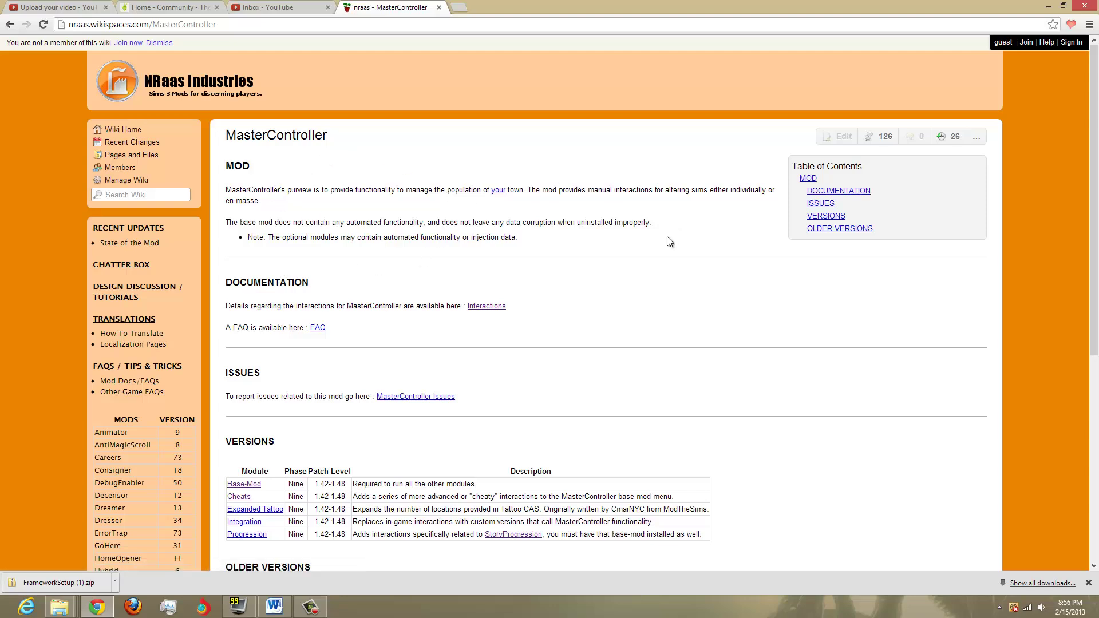
scroll(666, 237, down, 1)
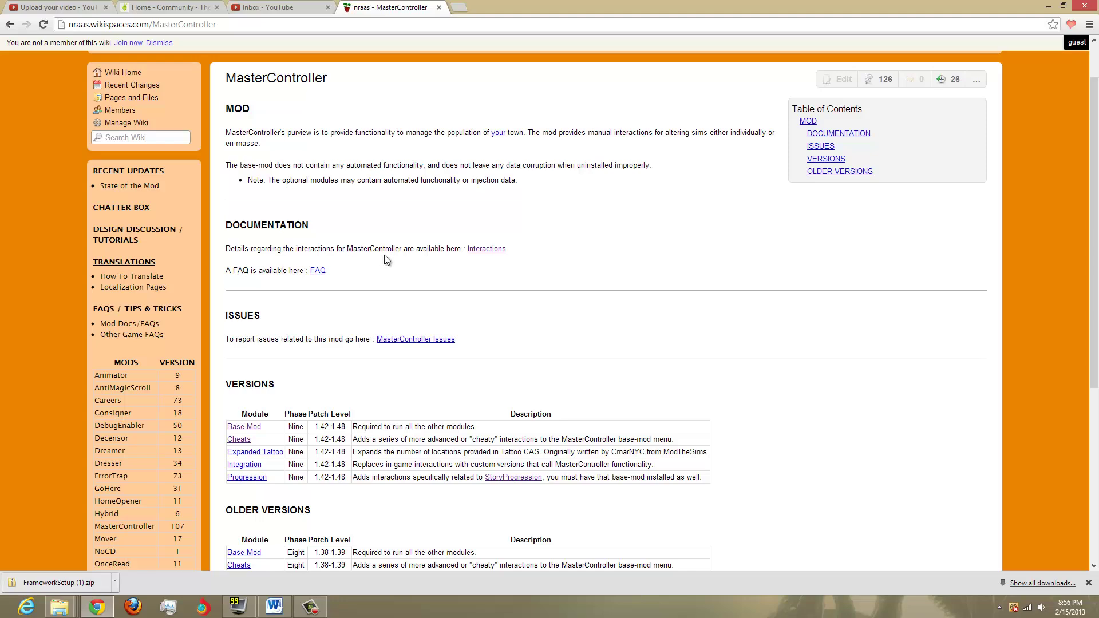
click(485, 250)
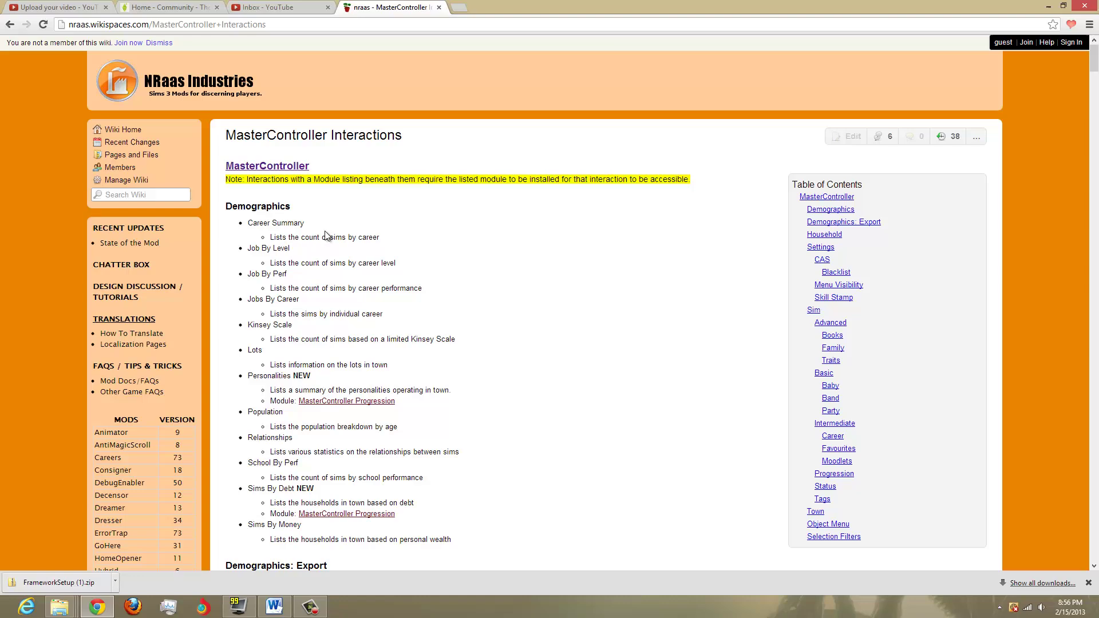
scroll(343, 232, down, 7)
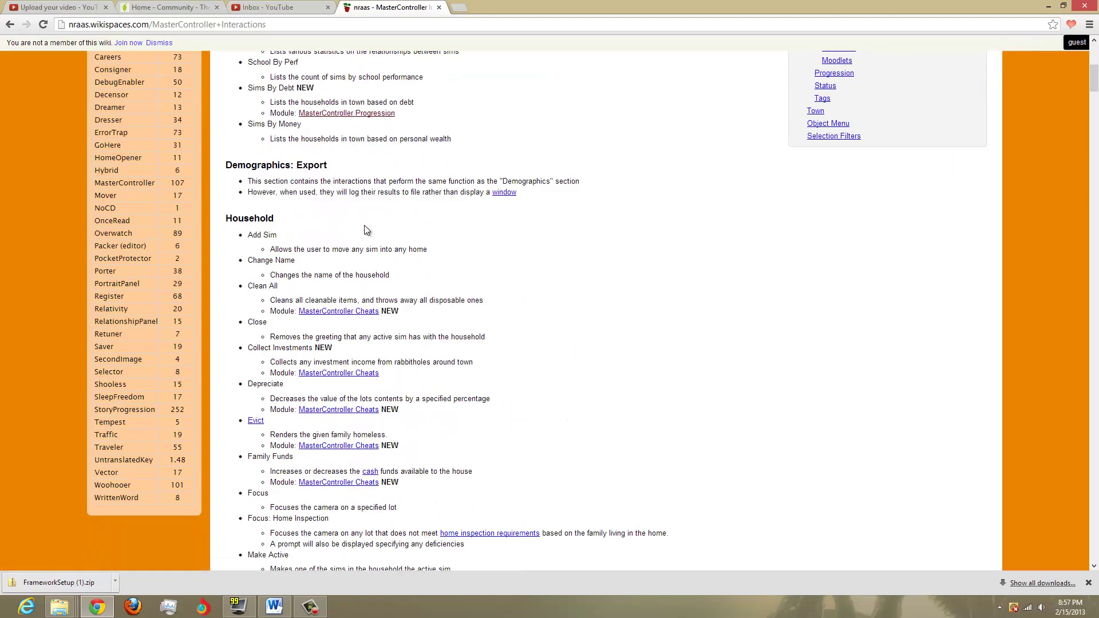
scroll(366, 230, down, 9)
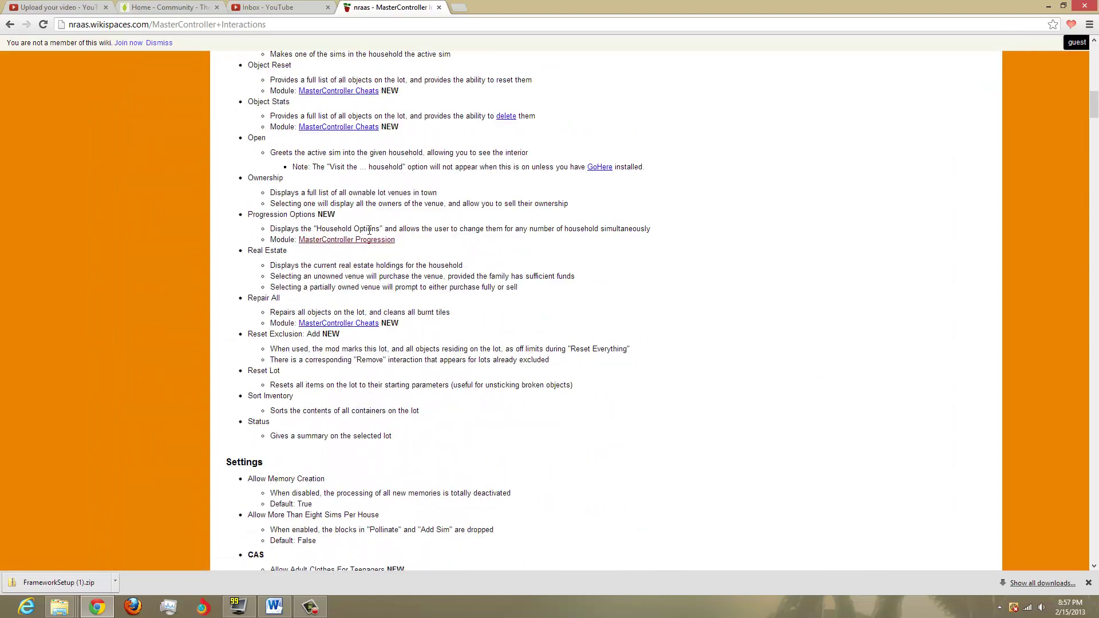
scroll(369, 229, down, 10)
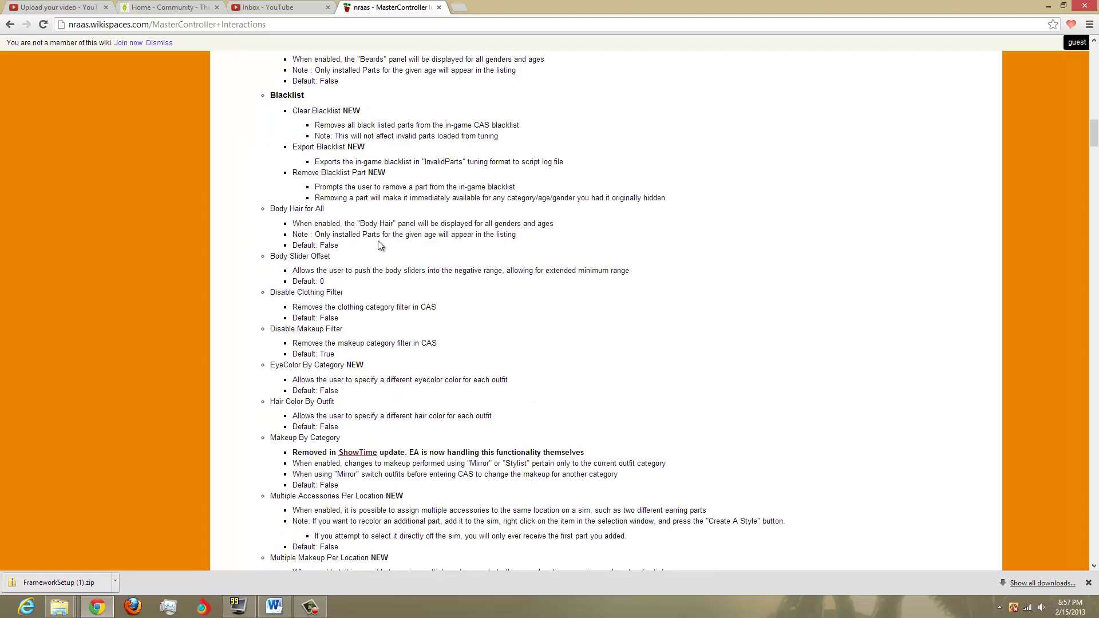
scroll(377, 245, down, 7)
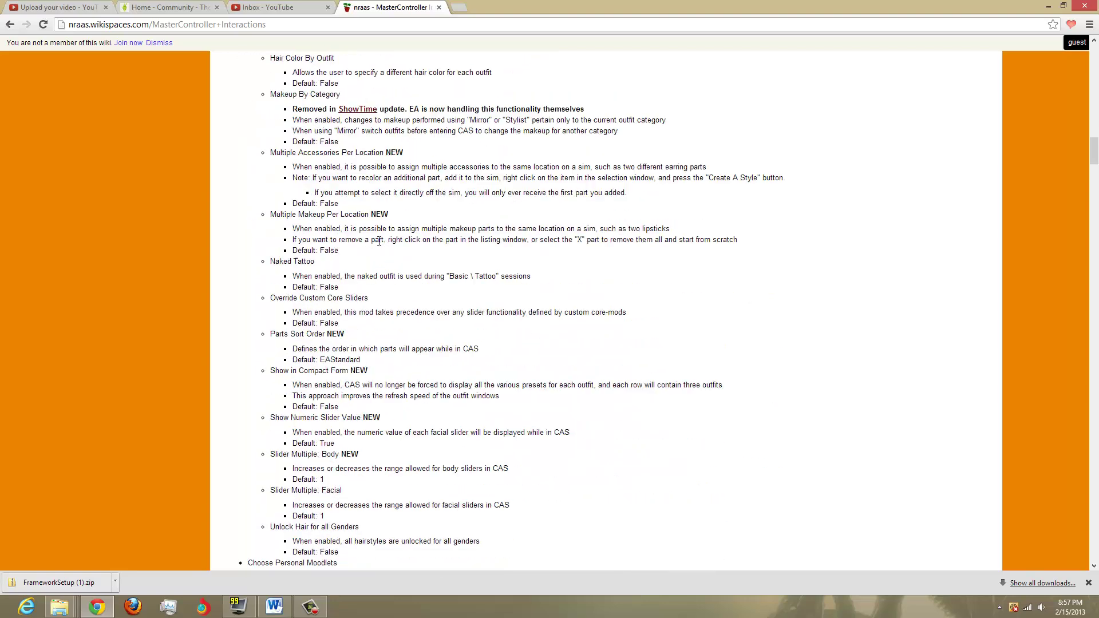
scroll(377, 245, down, 3)
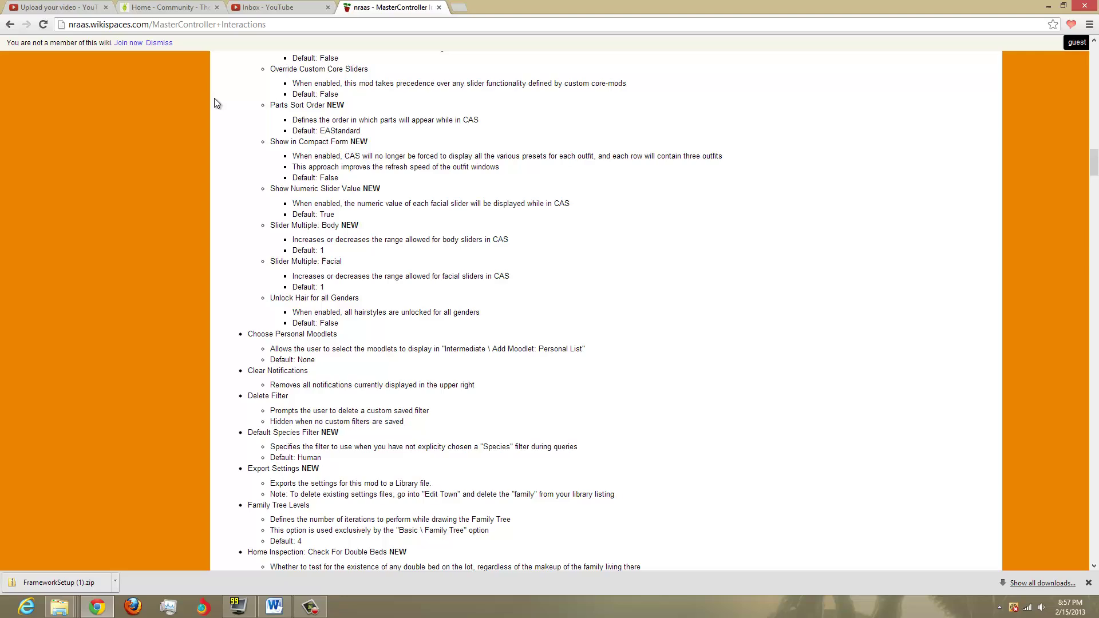
- Return to the MasterController page and open the Phase Nine Base-Mod link in the Versions table
click(9, 27)
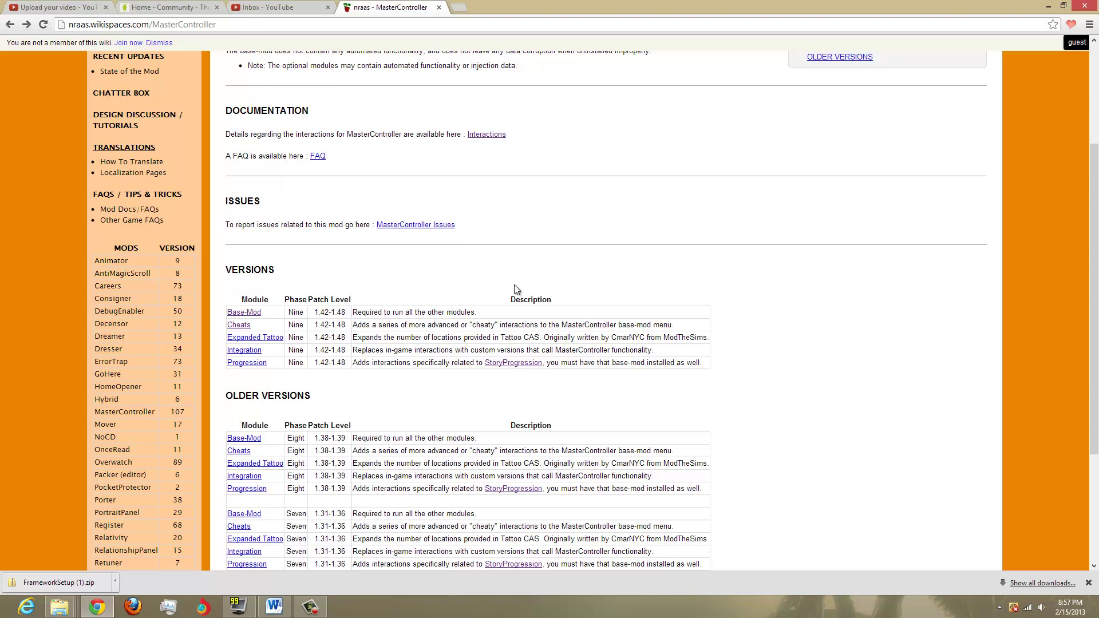
scroll(515, 289, down, 2)
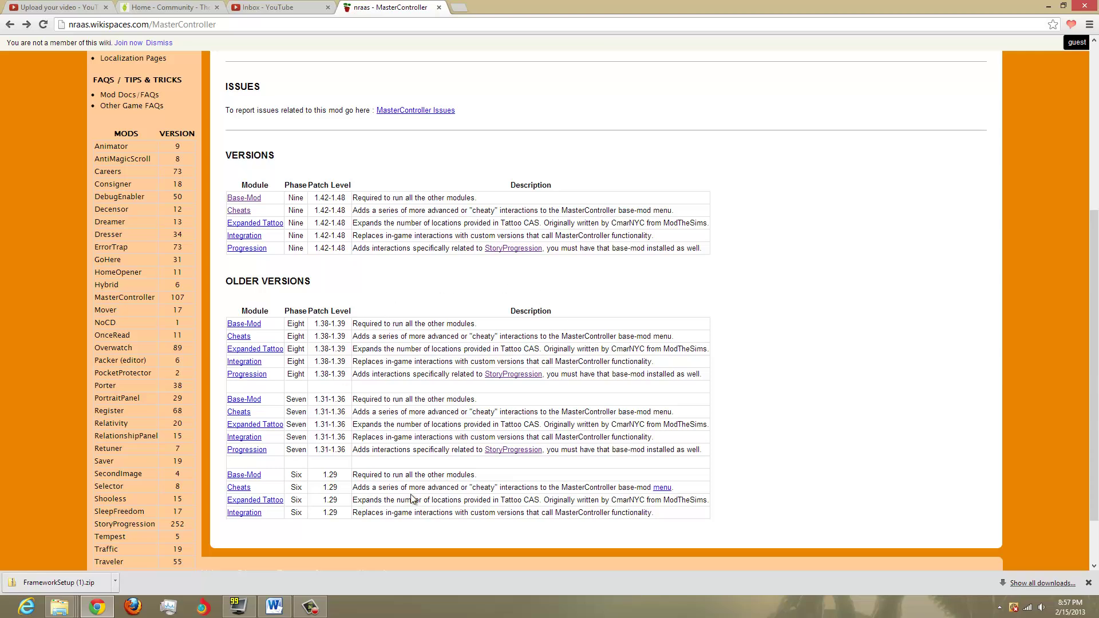
scroll(441, 255, up, 1)
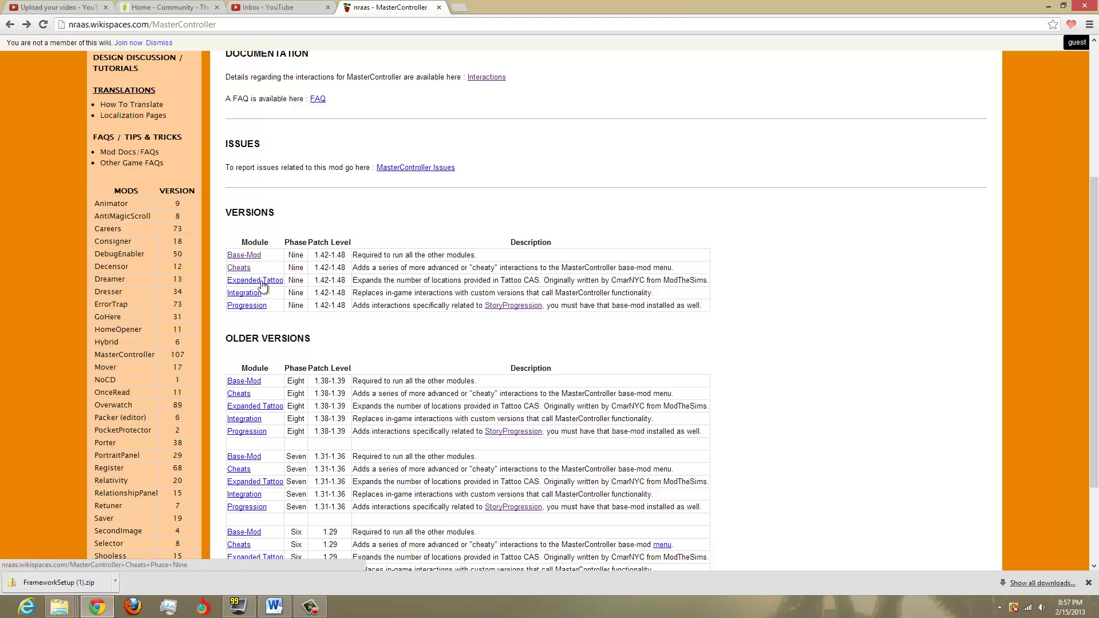
click(245, 255)
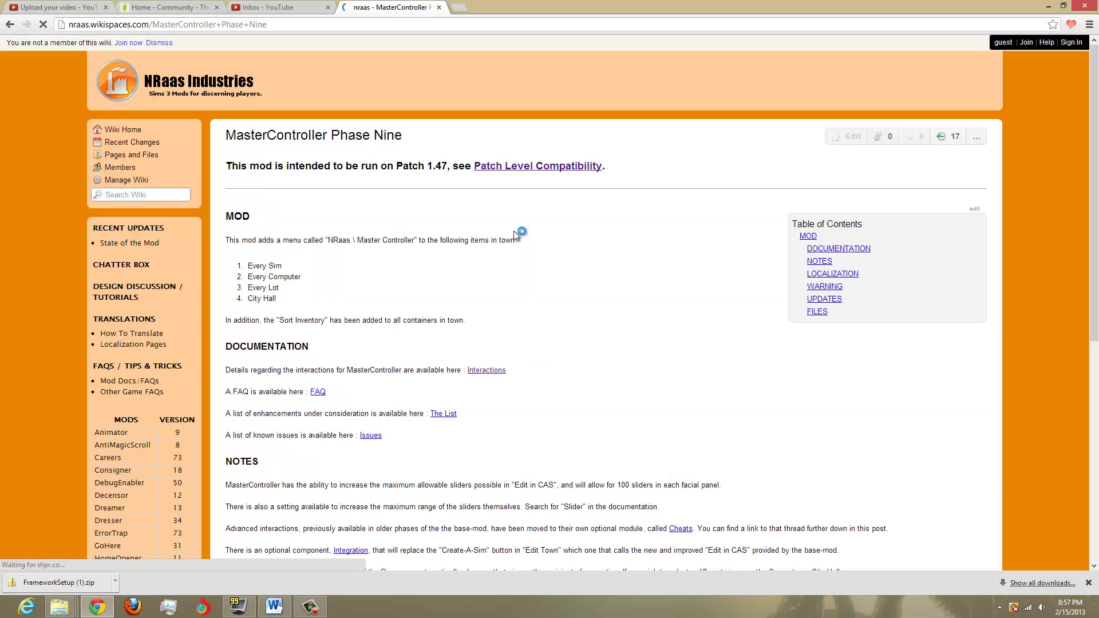
- Download NRaas_MasterController_V107.zip and show it in the Downloads folder
scroll(554, 224, down, 6)
scroll(554, 226, down, 1)
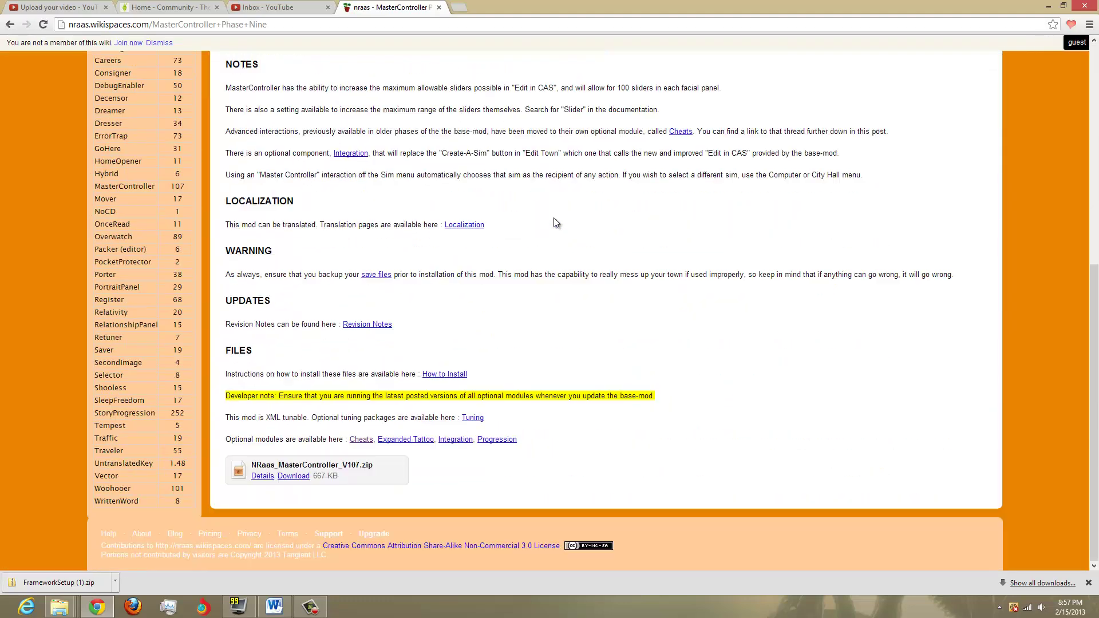
click(293, 476)
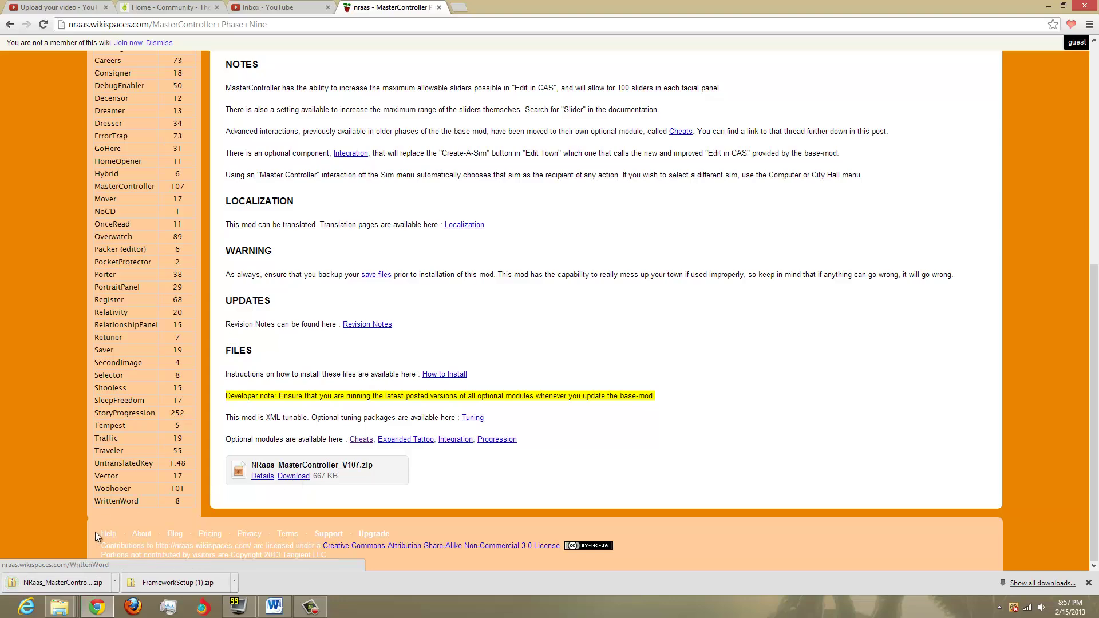
click(114, 585)
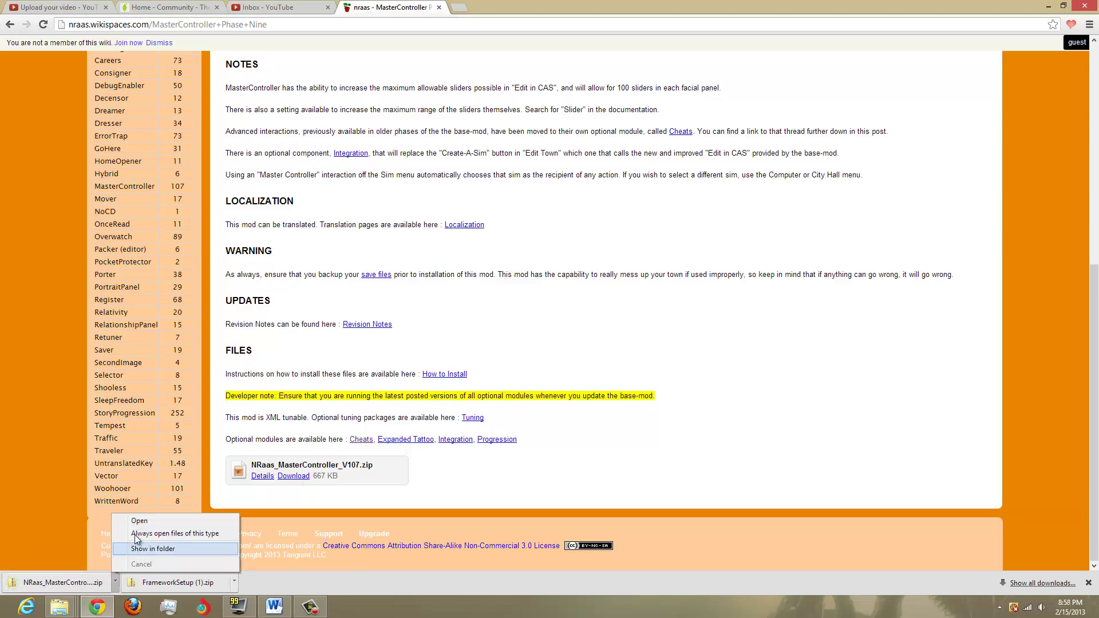
click(144, 548)
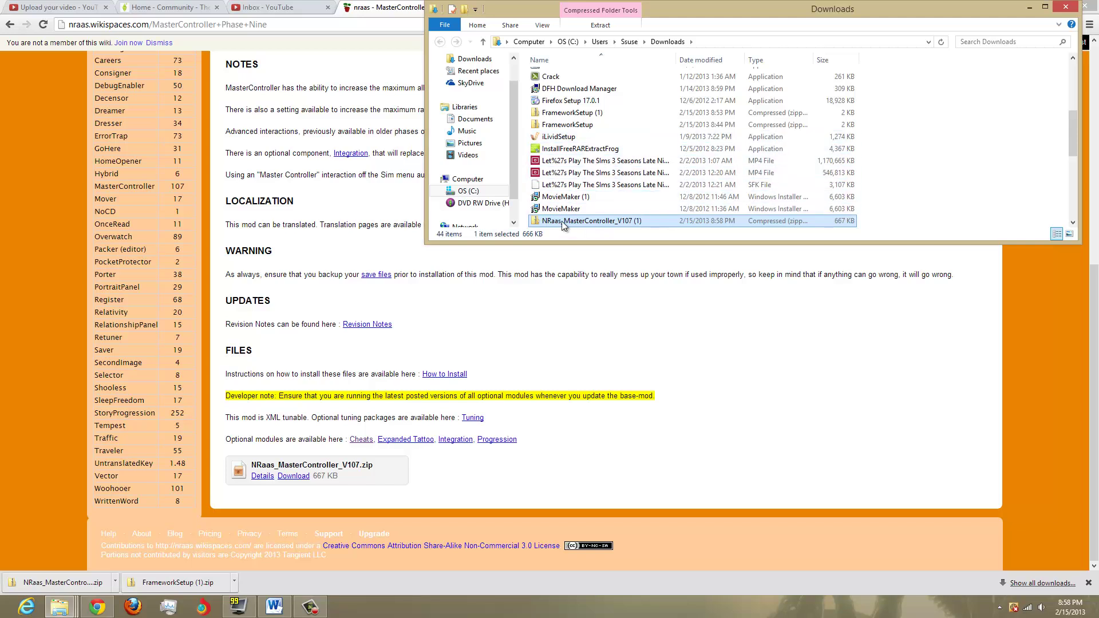
- Copy NRaas_MasterController.package from inside the zip, then go to the Documents library
double_click(595, 222)
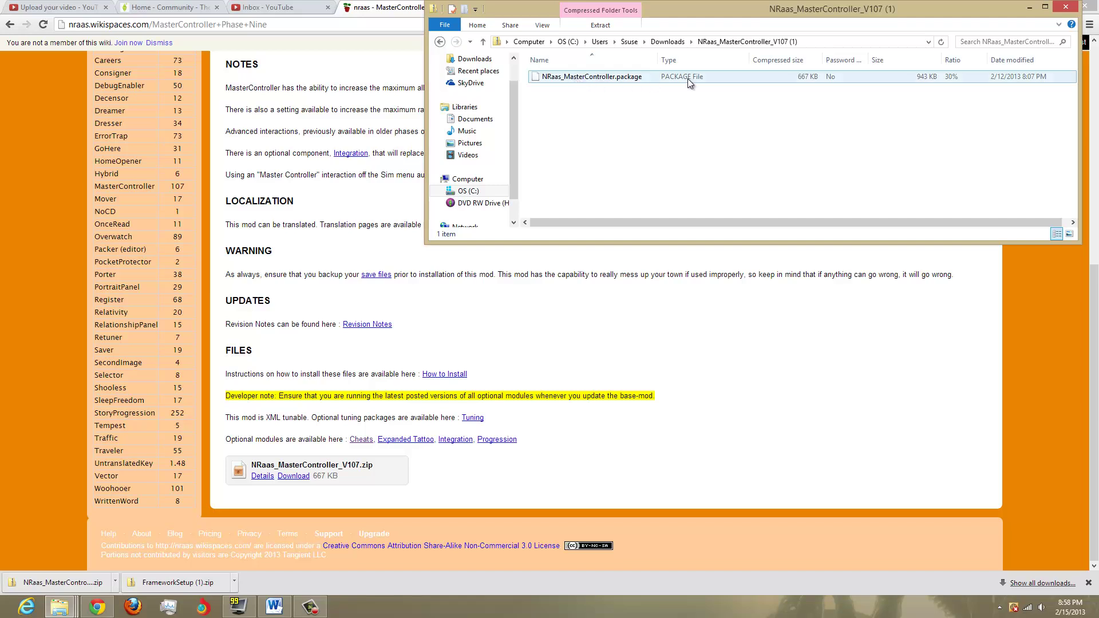
click(569, 80)
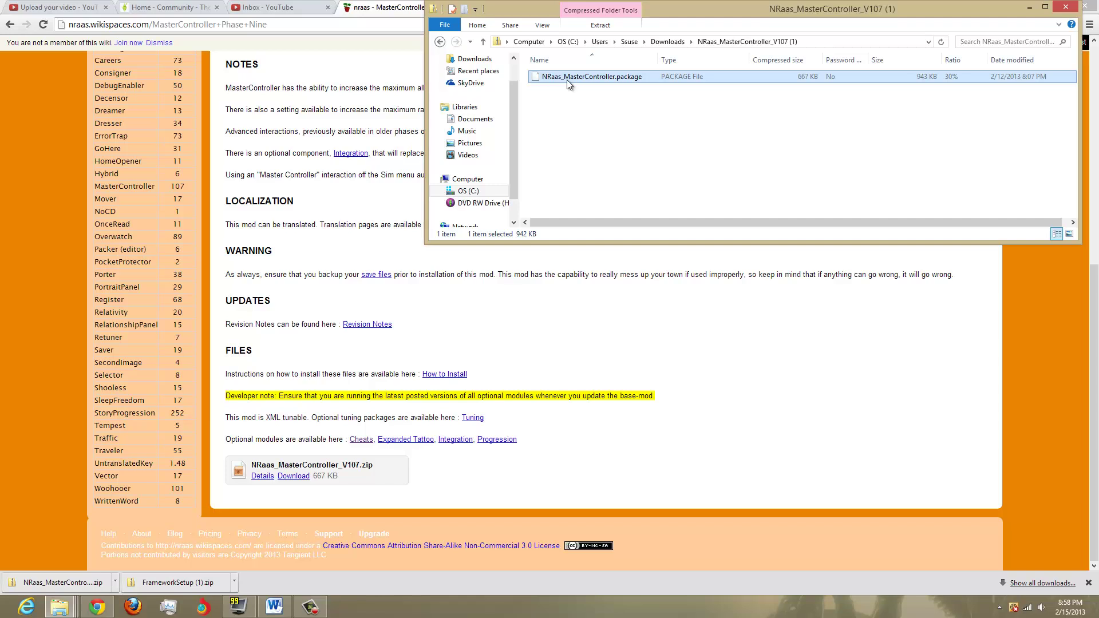
right_click(566, 81)
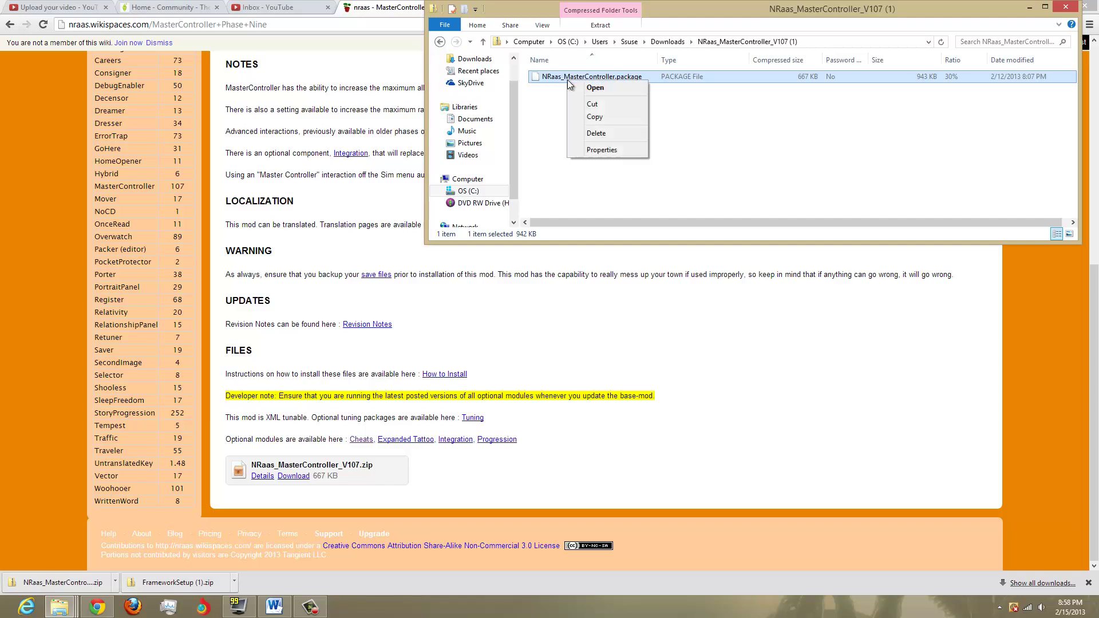
click(599, 118)
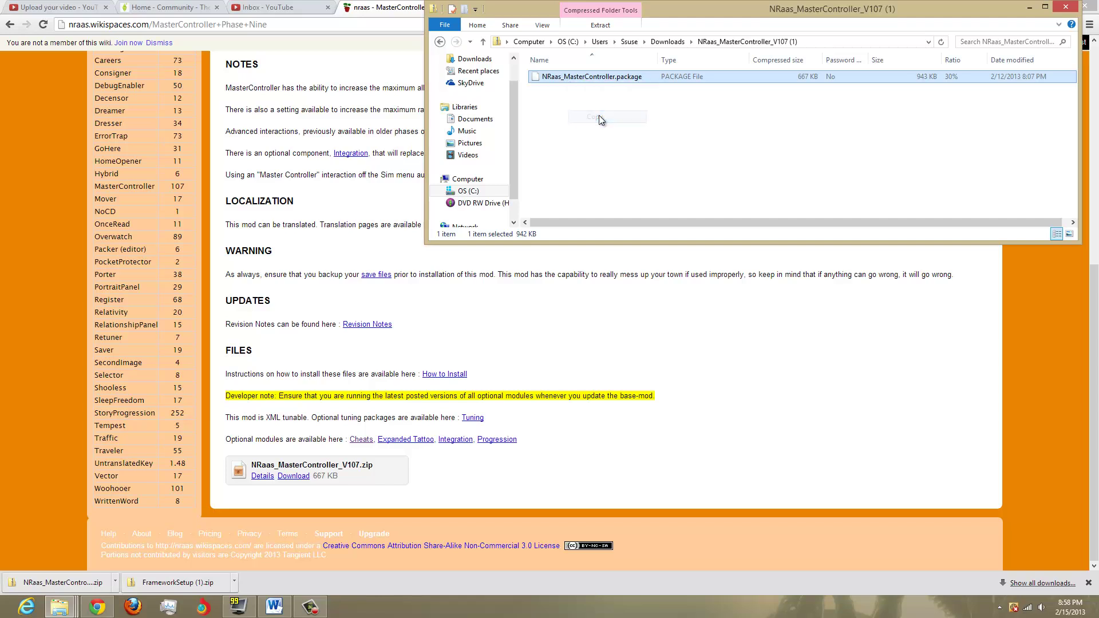
click(482, 123)
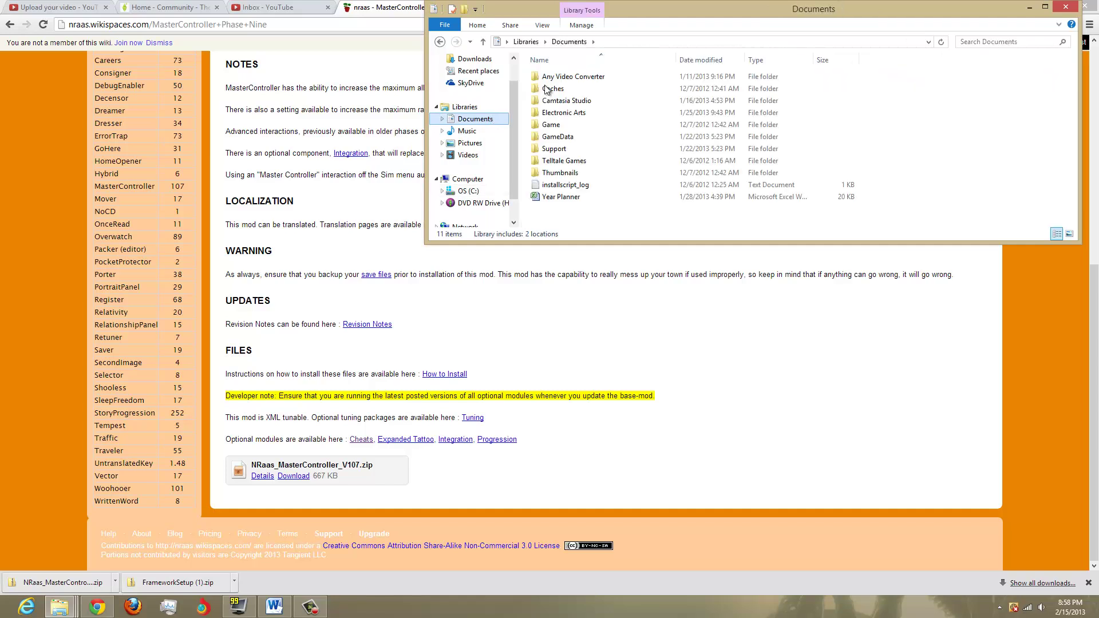
- Paste NRaas_MasterController.package into Electronic Arts\The Sims 3\Mods\Packages
click(1044, 7)
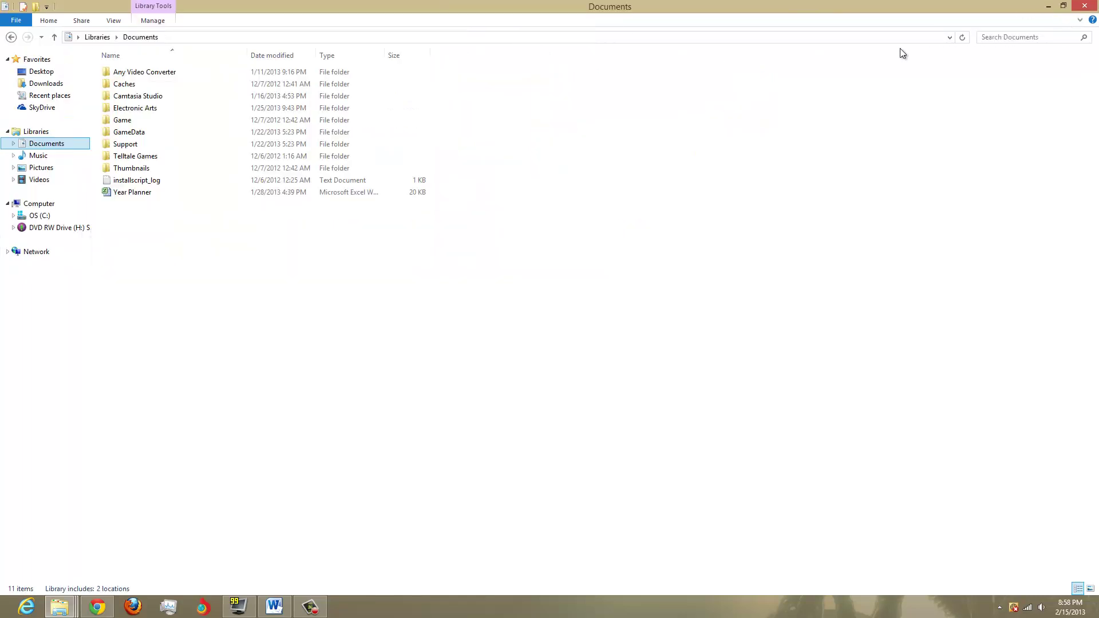
double_click(133, 109)
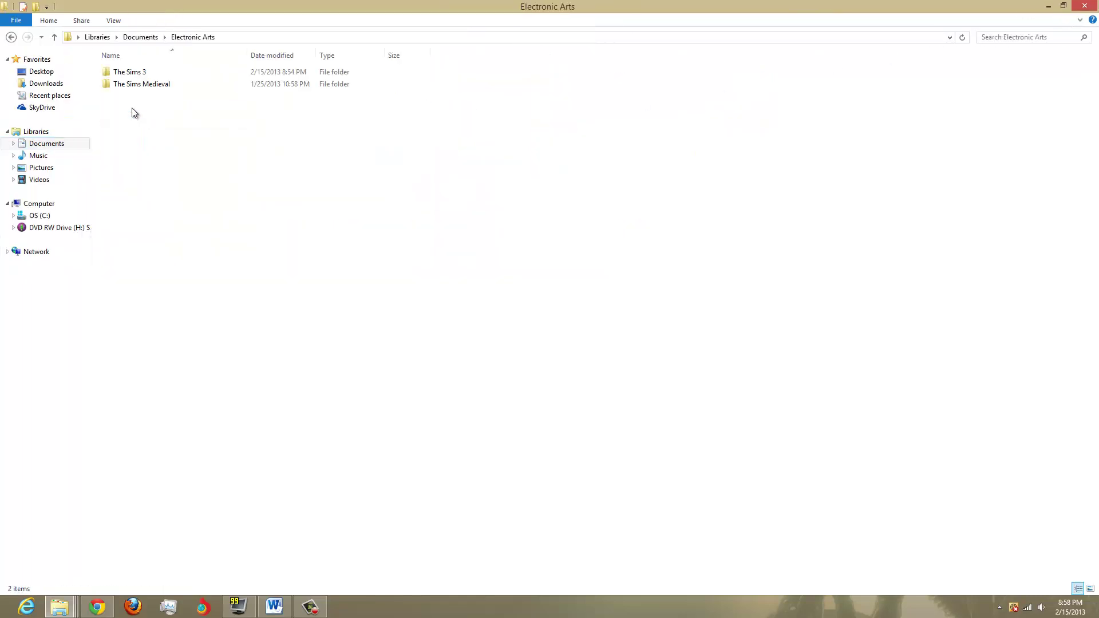
double_click(133, 72)
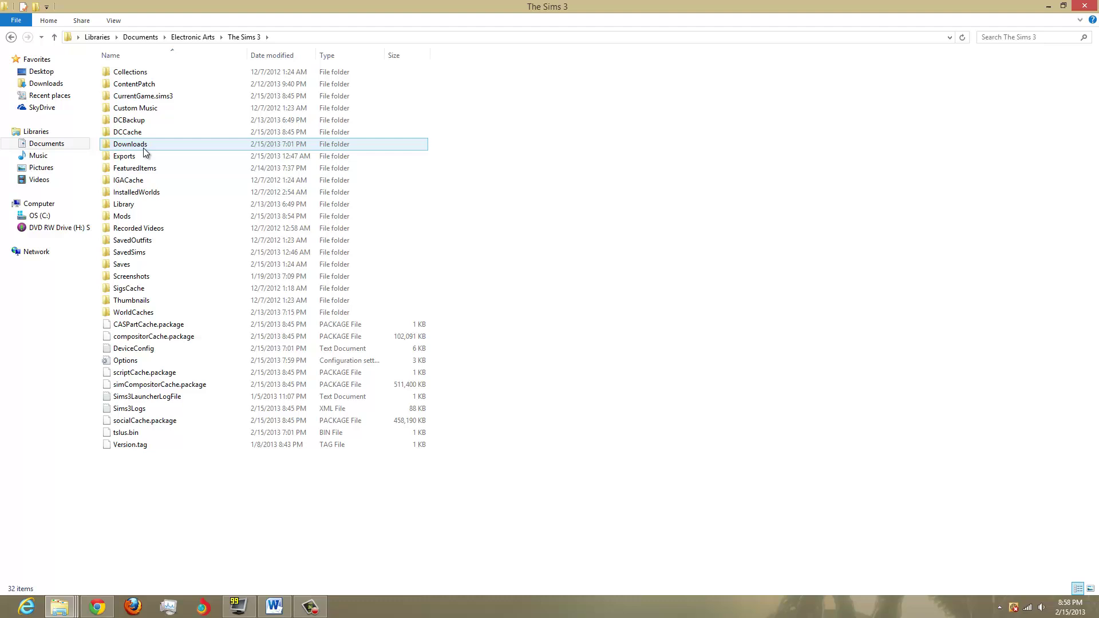
double_click(122, 216)
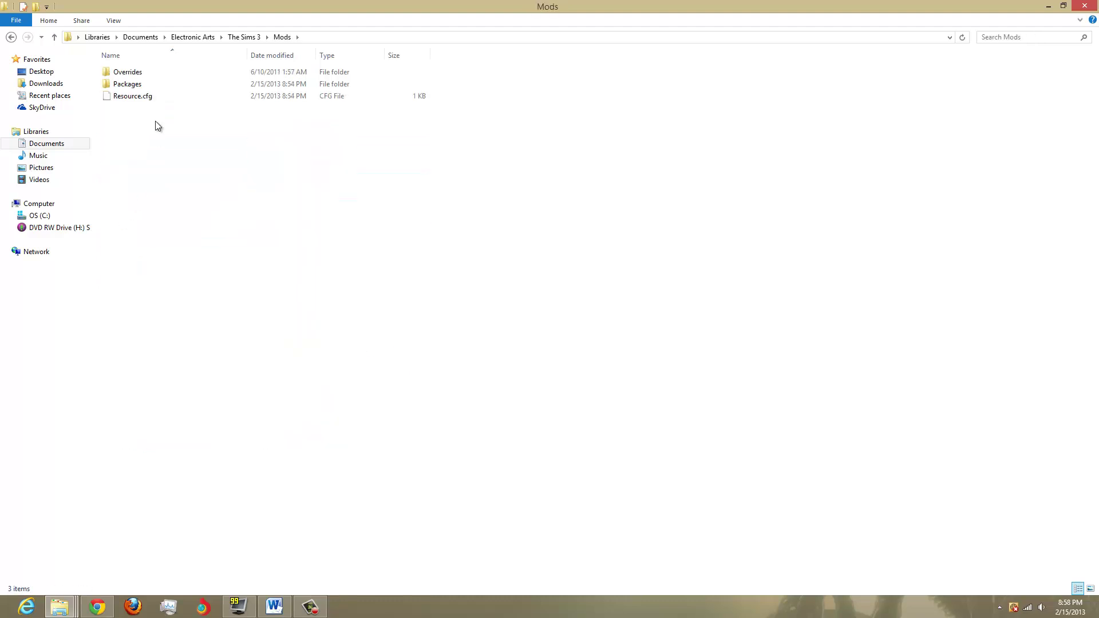
double_click(135, 85)
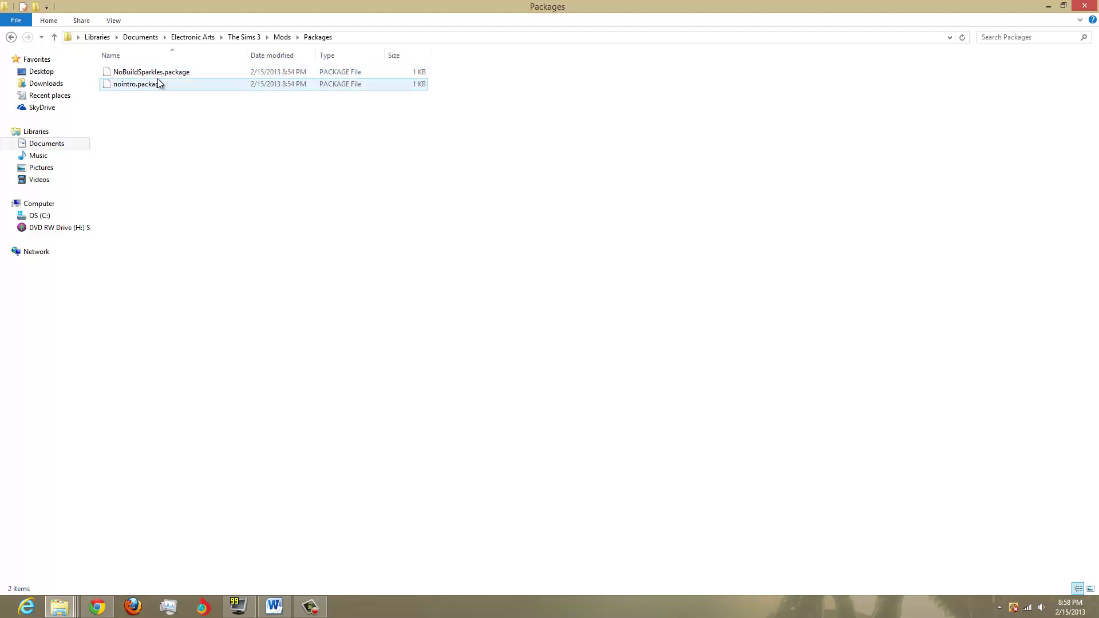
right_click(155, 111)
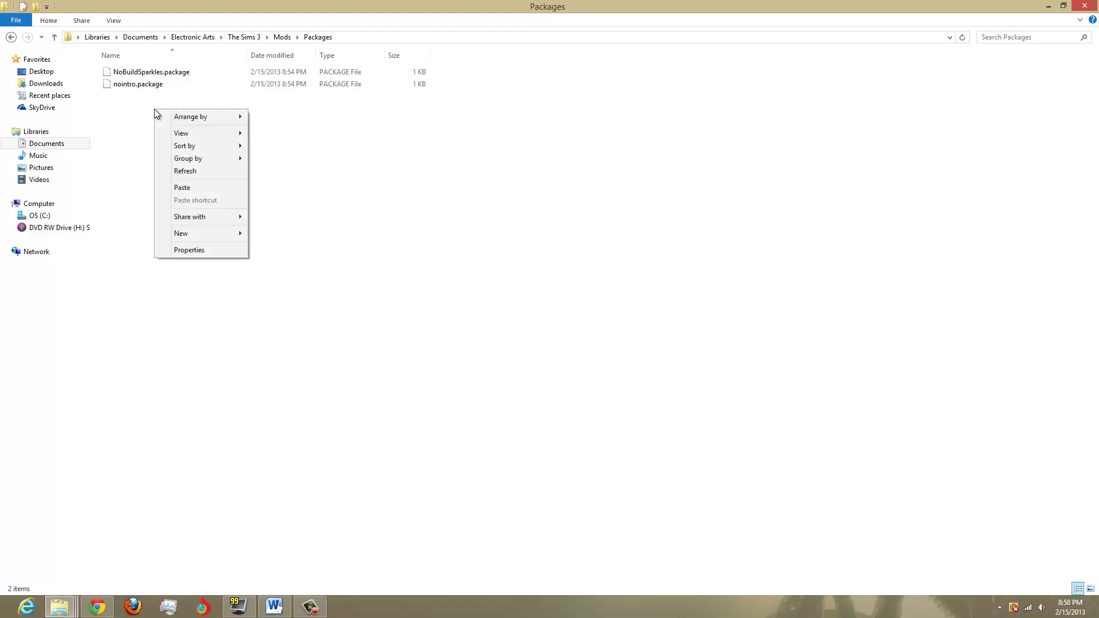
click(201, 188)
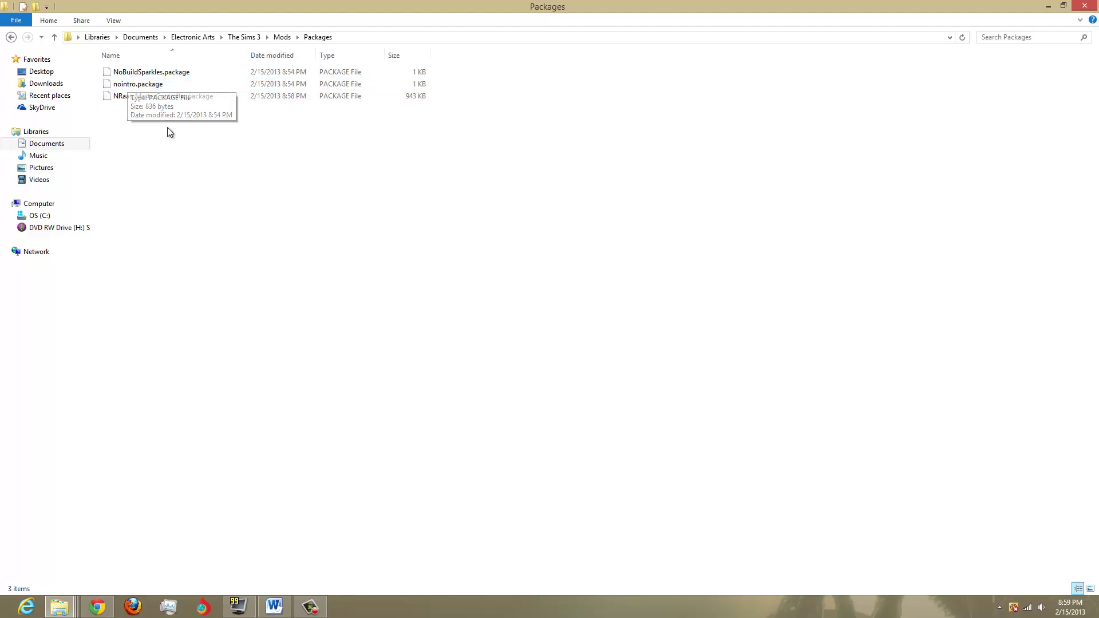
- Delete nointro.package and NoBuildSparkles.package from the Packages folder
click(150, 86)
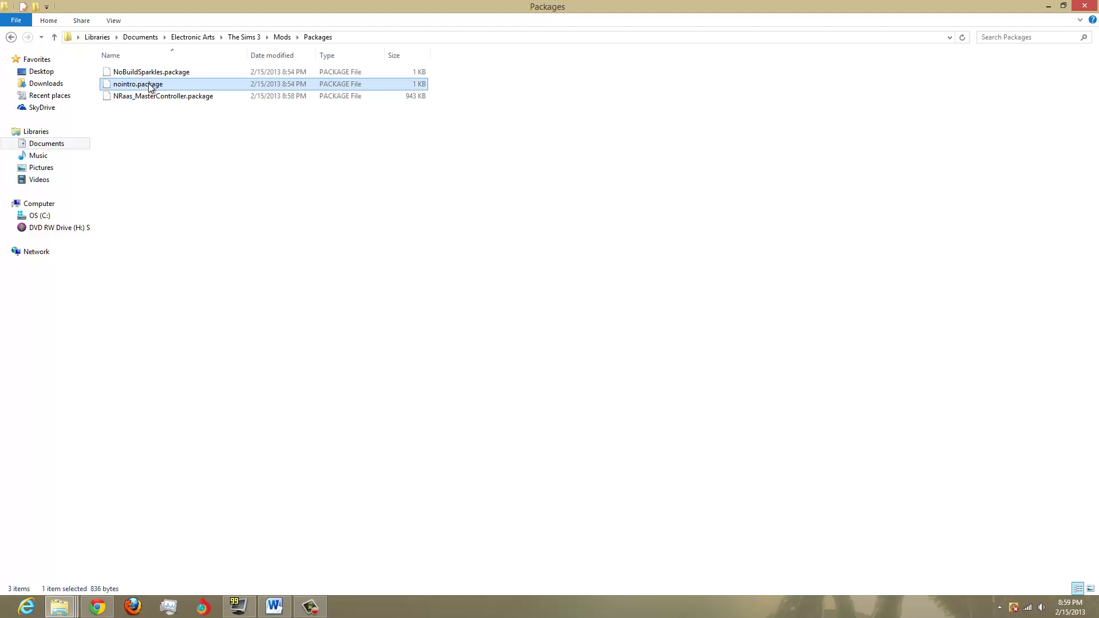
key(Delete)
click(149, 97)
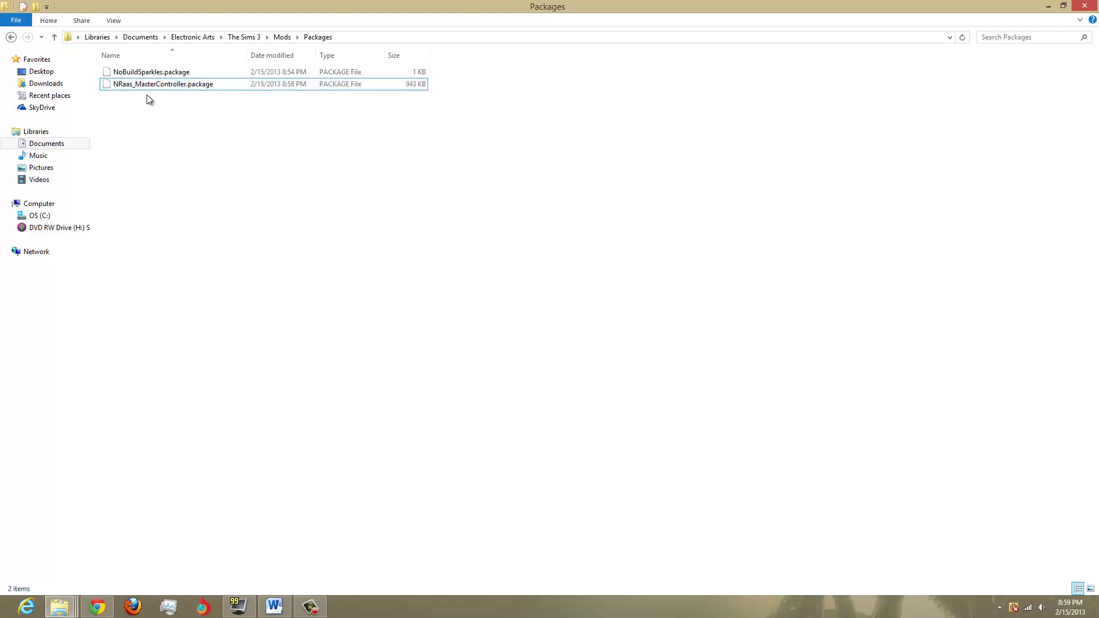
click(145, 75)
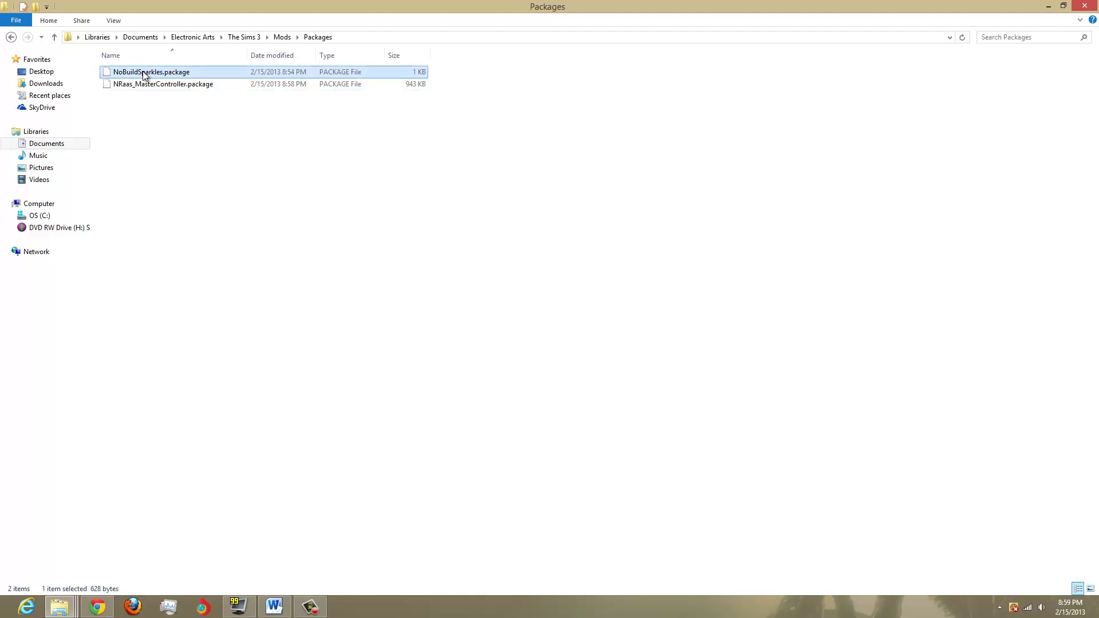
key(Delete)
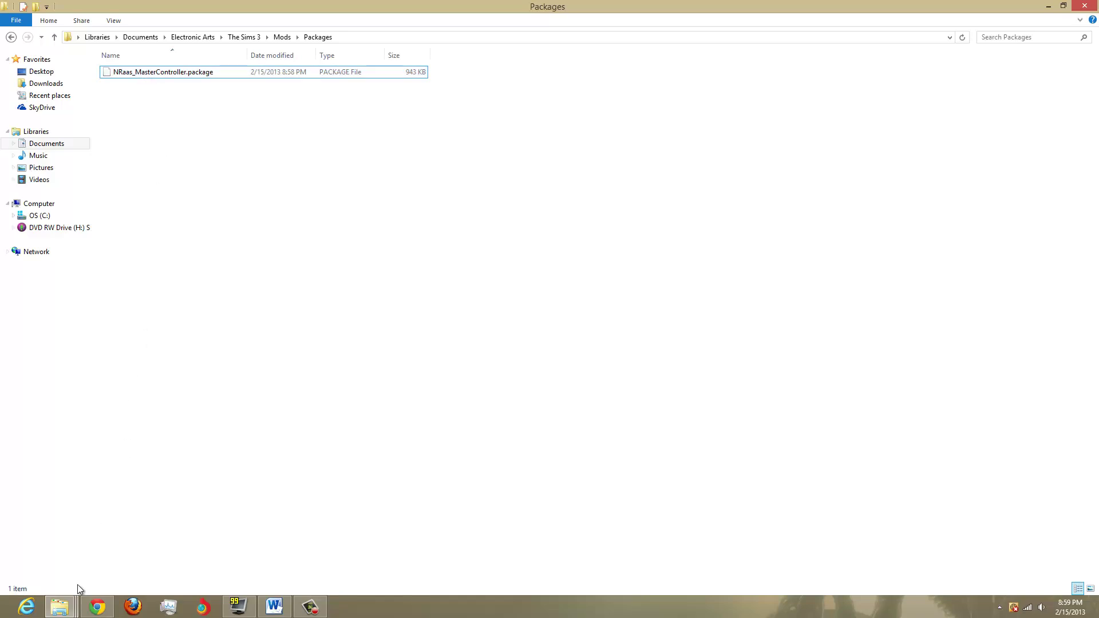
- Minimize Explorer and Chrome, and close the Mods, The Sims 3 and Episode 29 windows
click(1047, 5)
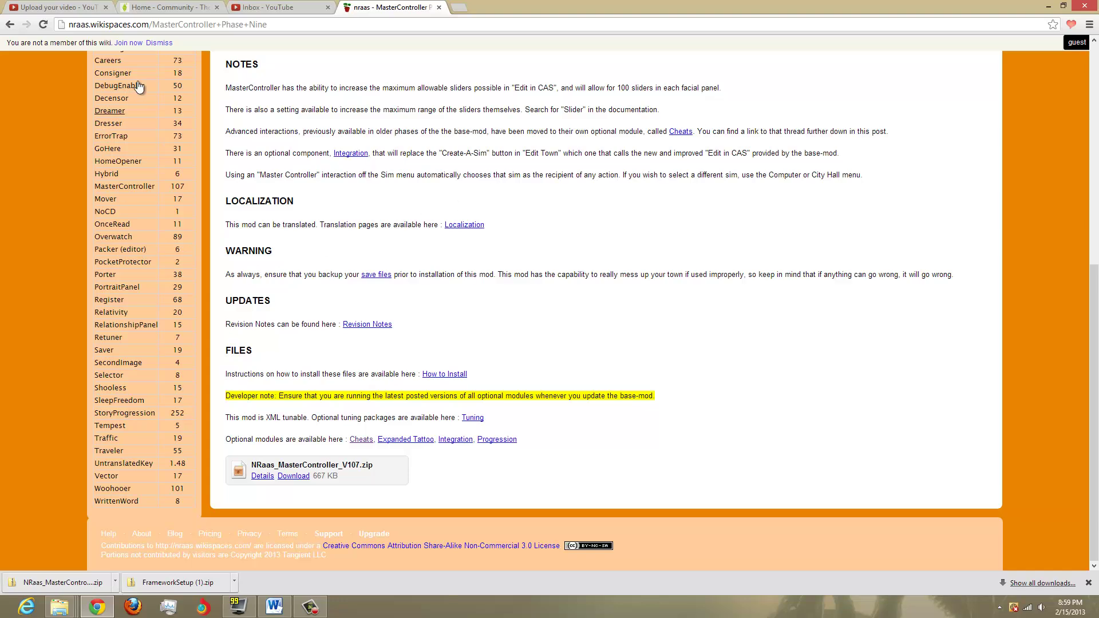
scroll(139, 196, up, 1)
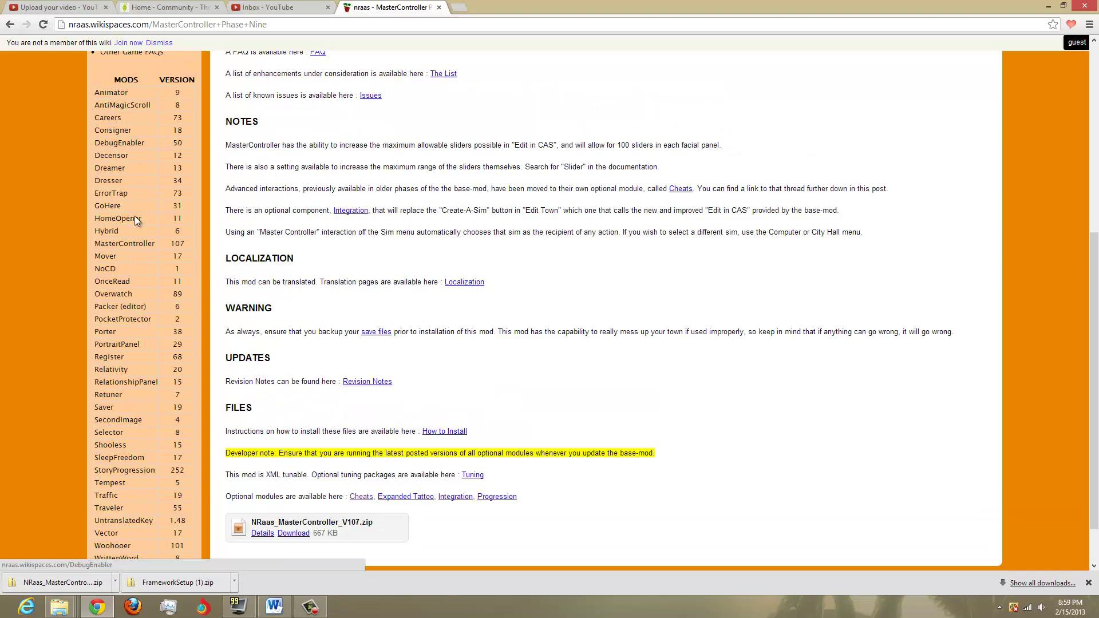
scroll(138, 343, down, 1)
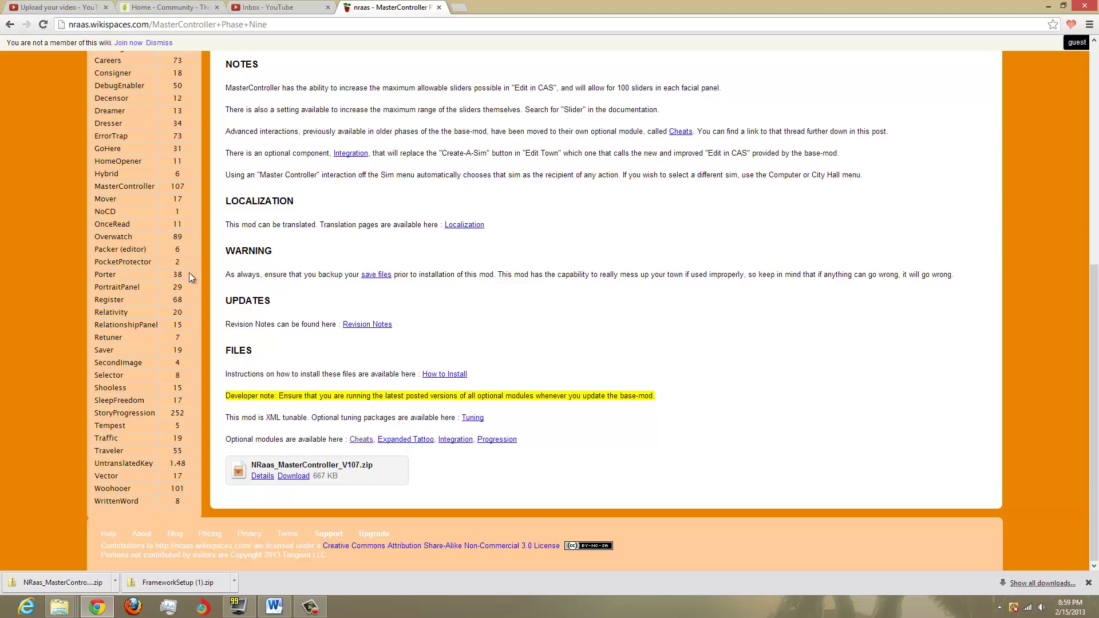
click(1043, 7)
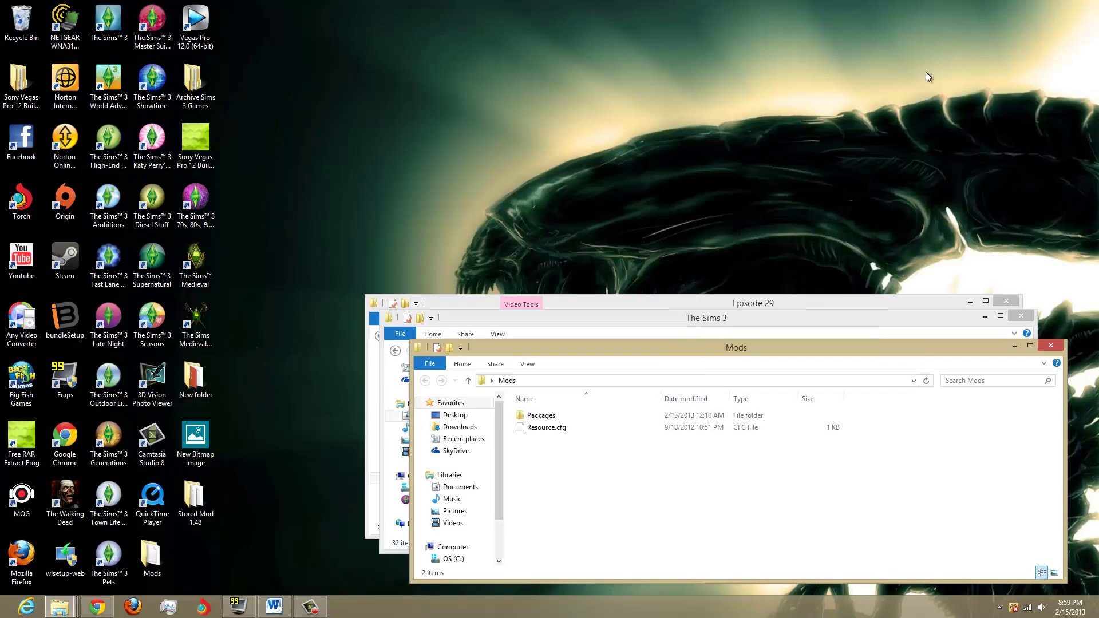
click(1051, 346)
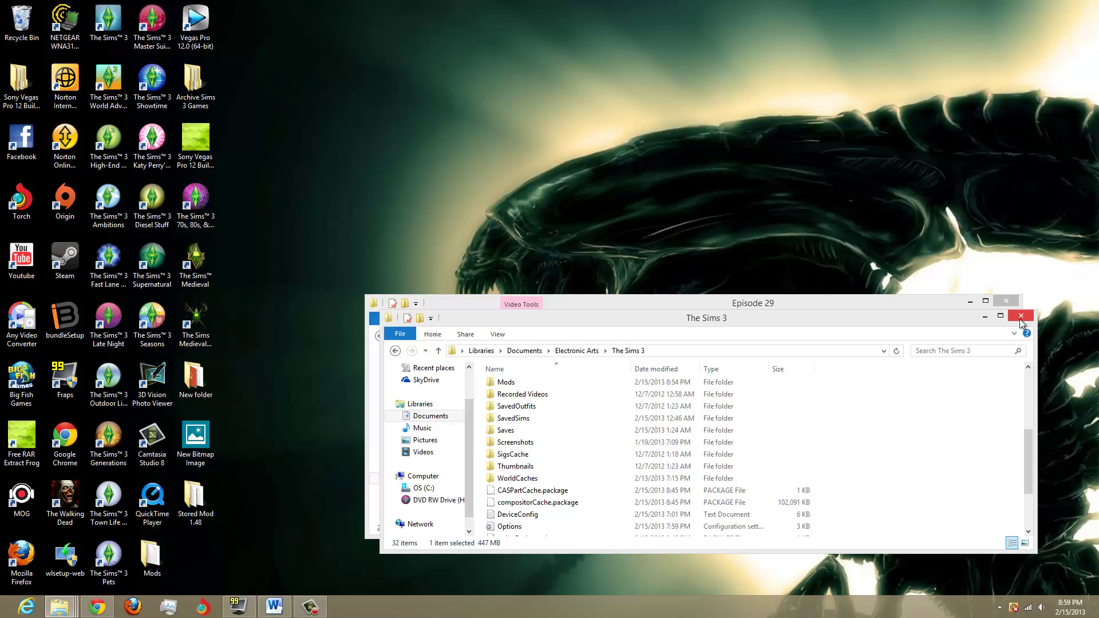
click(1021, 317)
click(1005, 301)
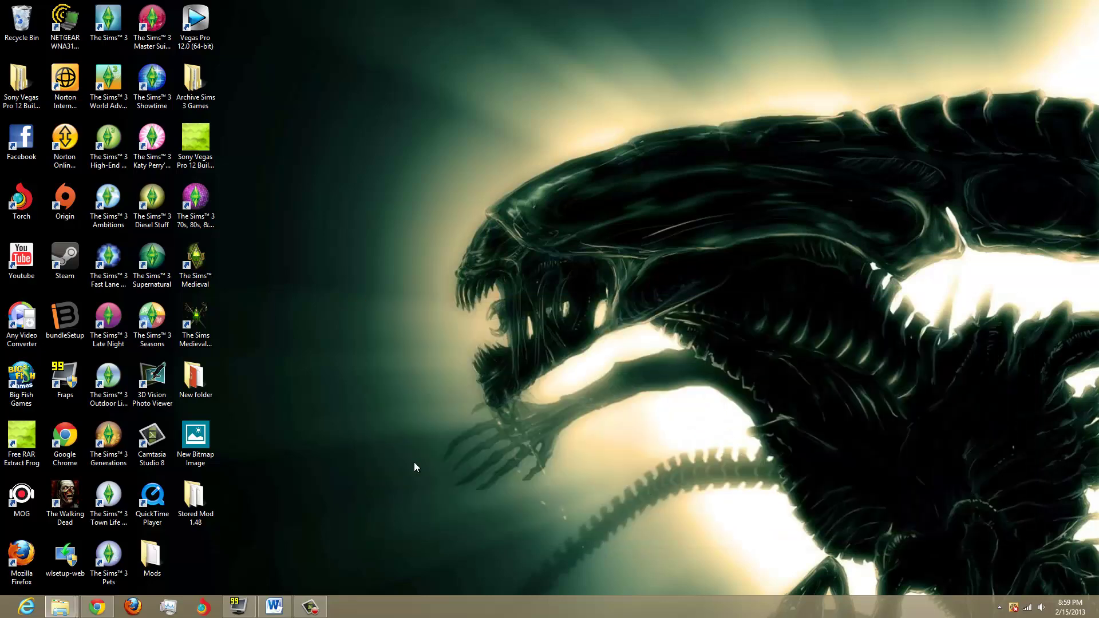
- Open the desktop Mods folder maximized and enter its Packages subfolder
double_click(153, 562)
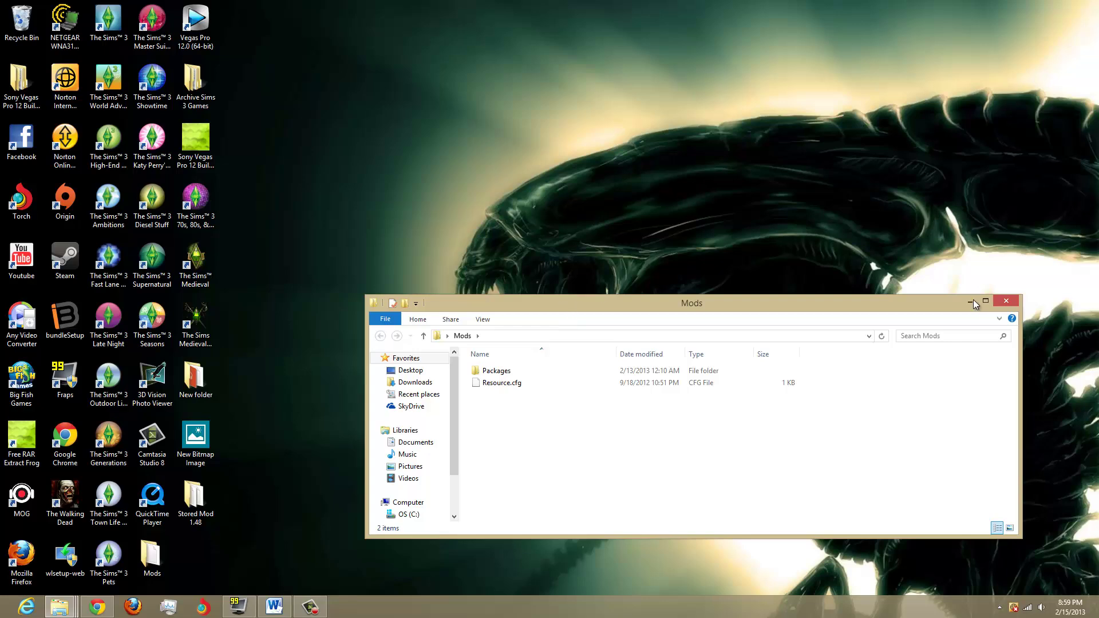
click(985, 301)
click(162, 84)
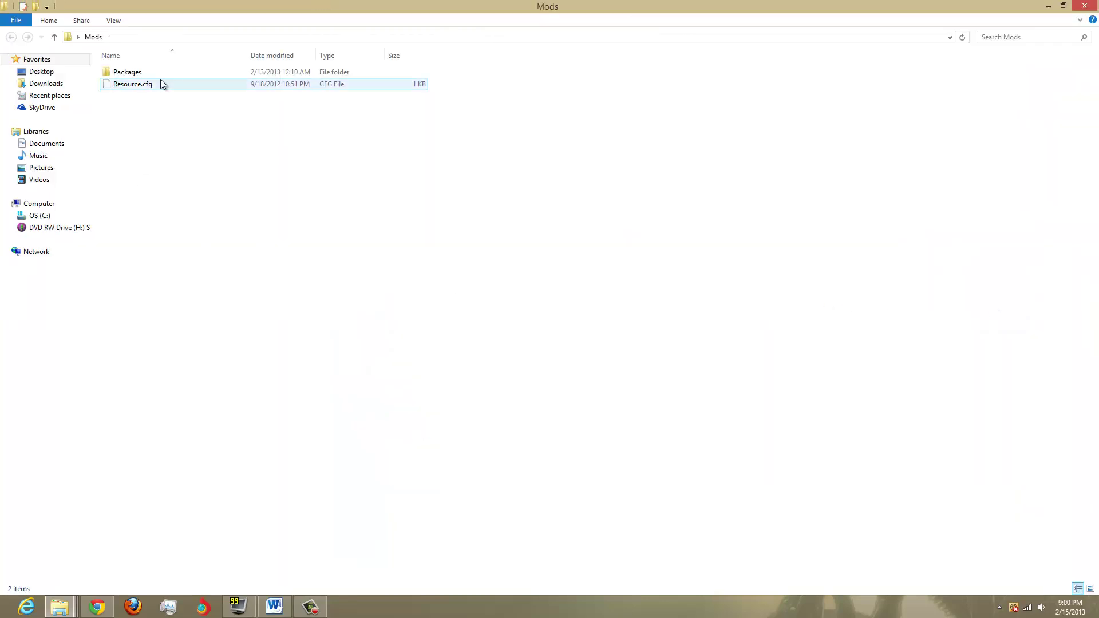
double_click(139, 73)
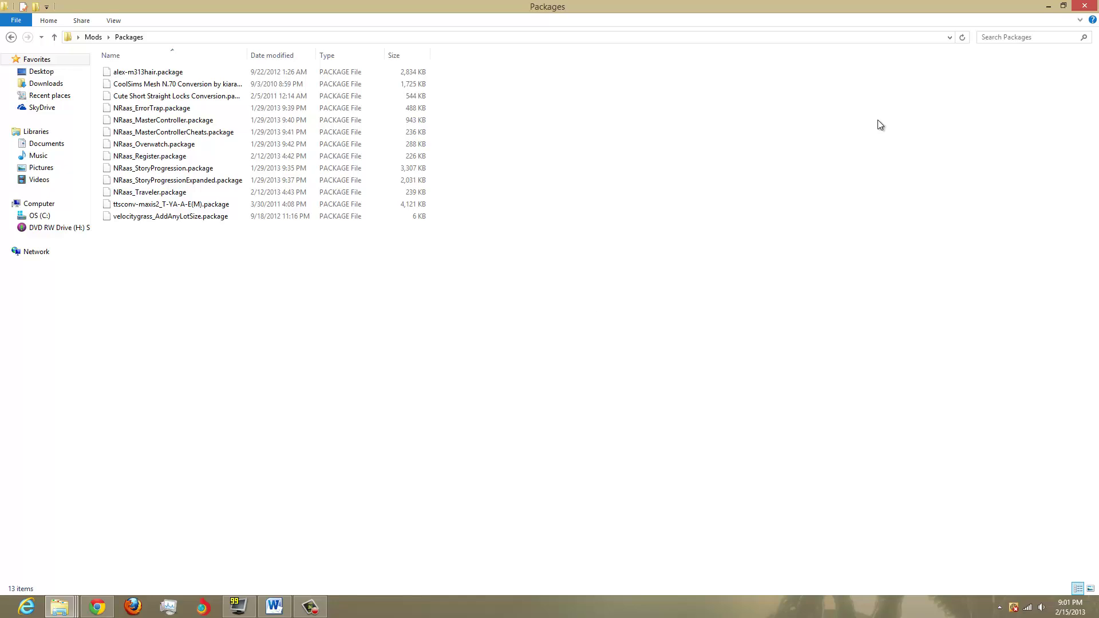
click(274, 607)
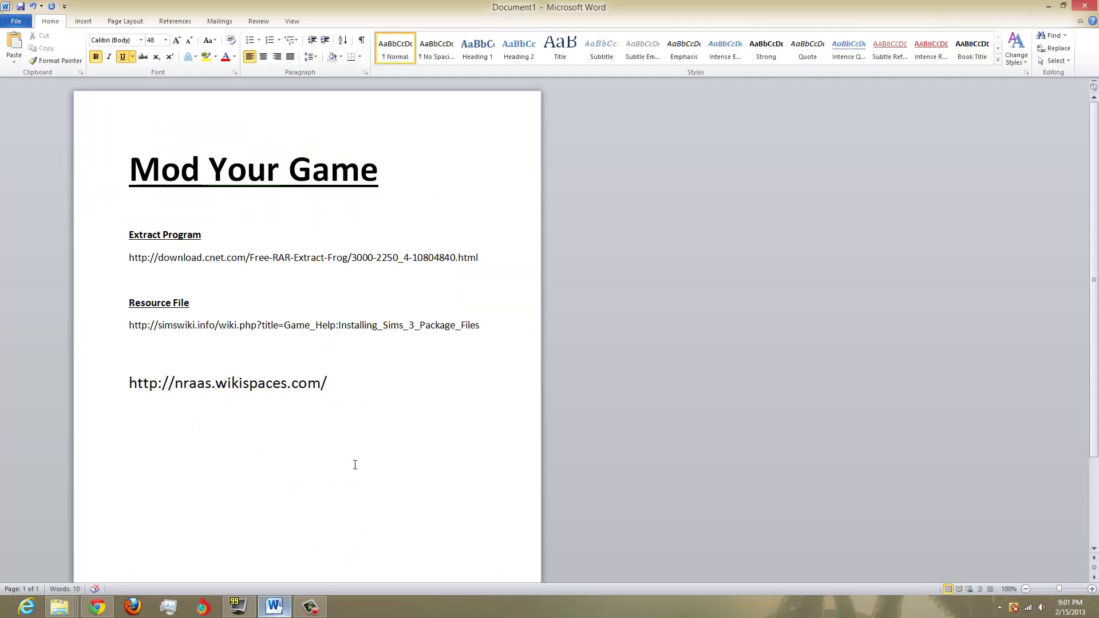